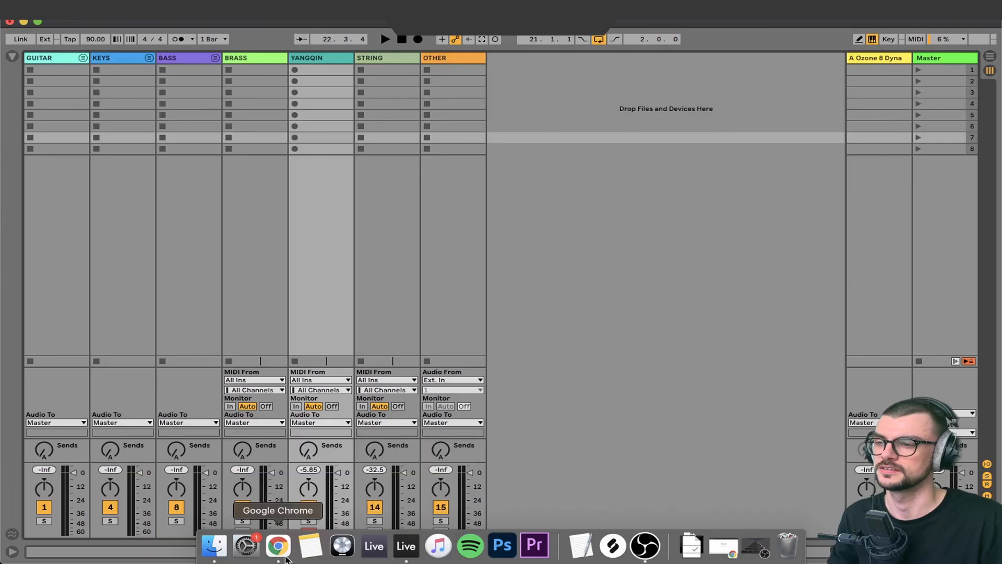
Switch to Google Chrome and search Google for a 5 minute timer.
click(277, 542)
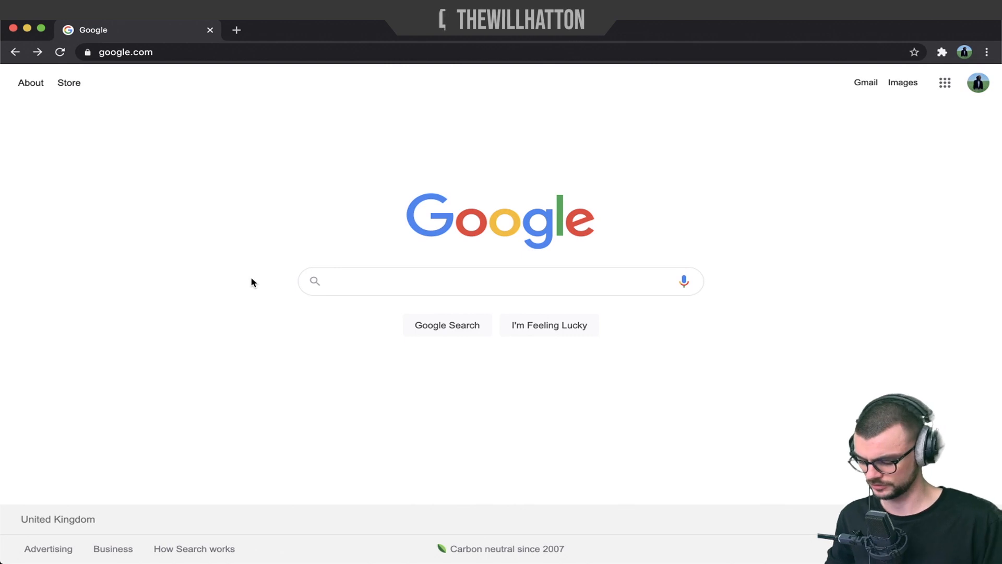
text(5 MINUTE TIME)
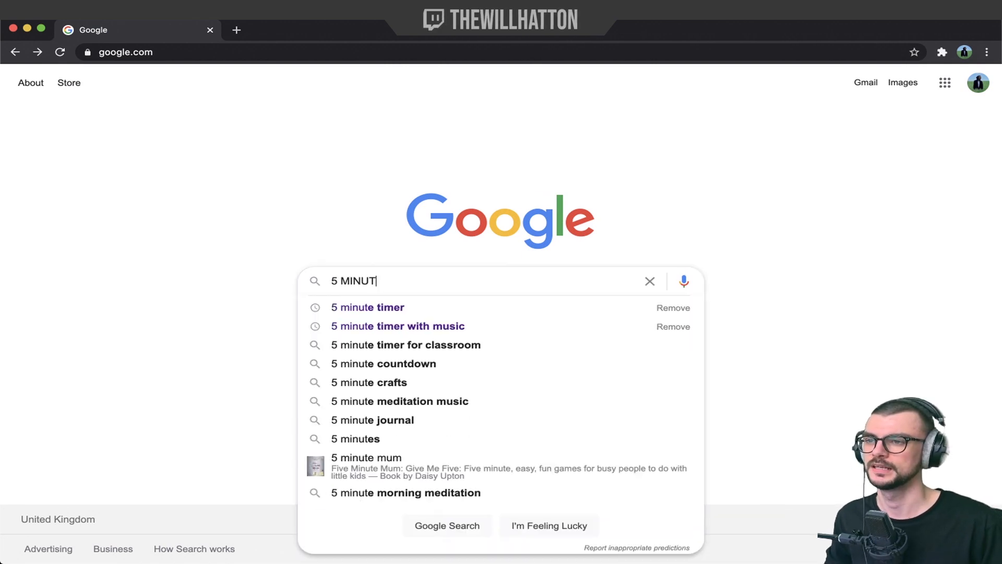
text(R)
key(Return)
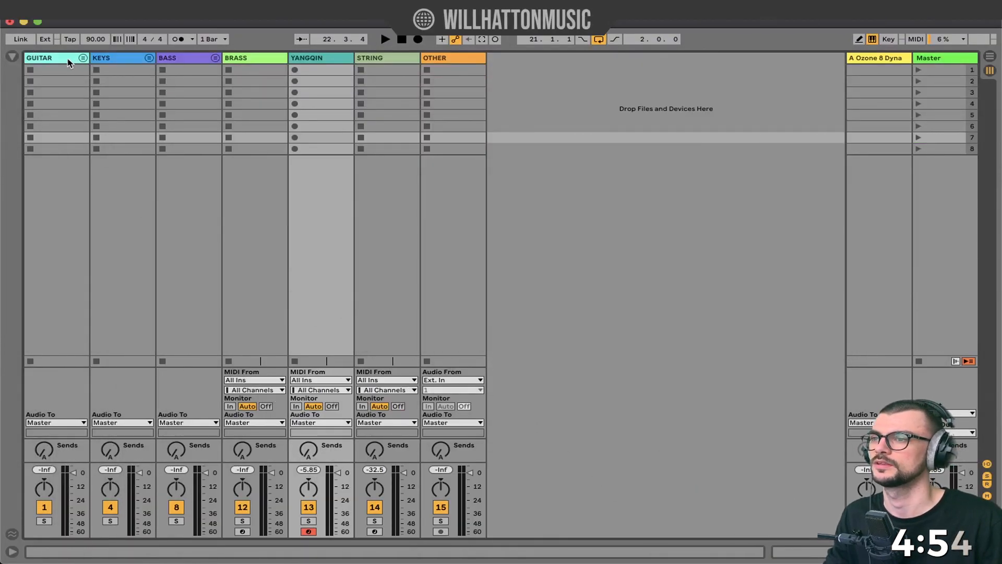
Unfold the GUITAR group and record a clip into the first slot of its 2 Kontakt track.
click(69, 59)
click(83, 58)
click(114, 64)
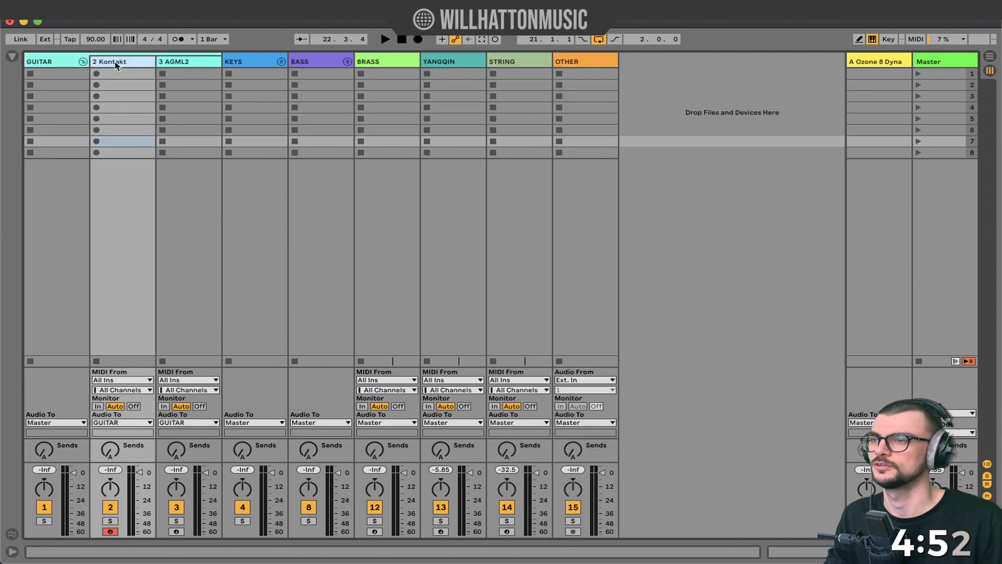
click(112, 76)
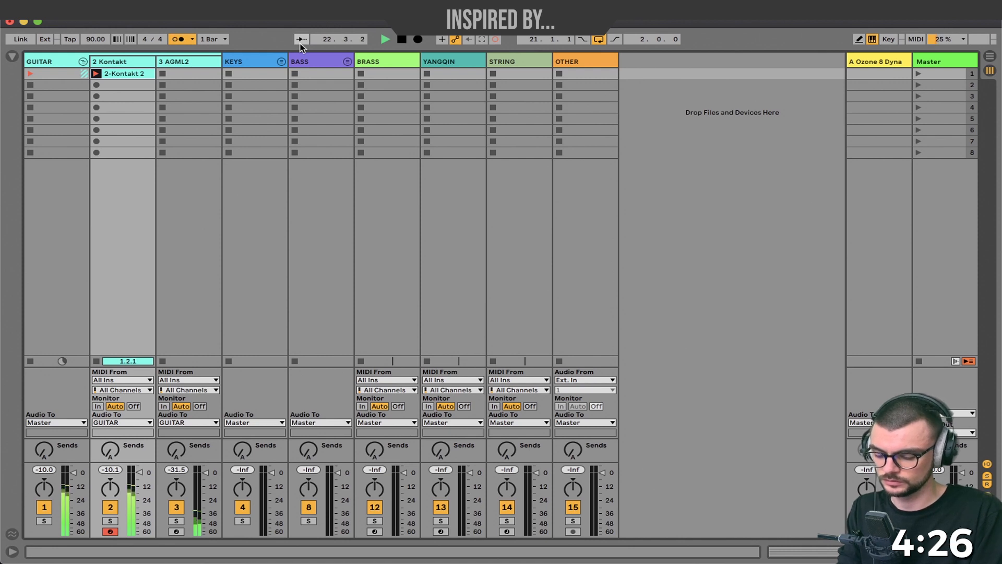
key(space)
Quantize all the notes in the recorded guitar clip and play it back.
double_click(117, 75)
click(488, 308)
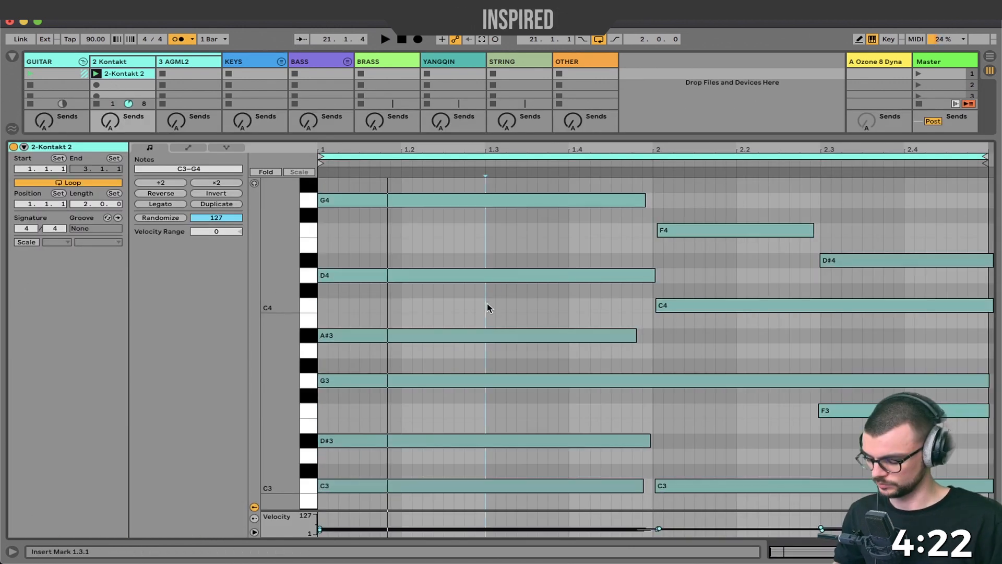
key(super+a)
key(super+u)
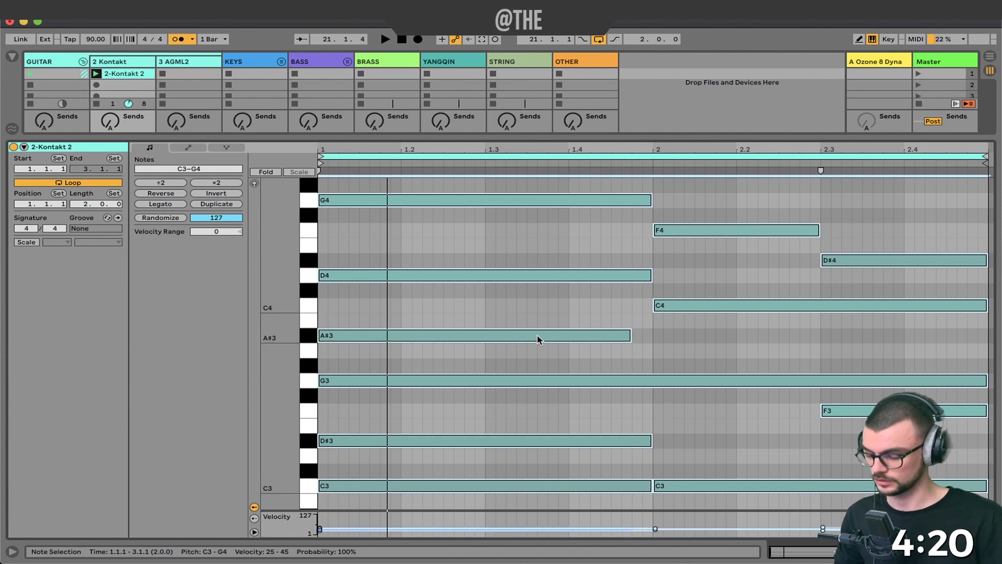
key(space)
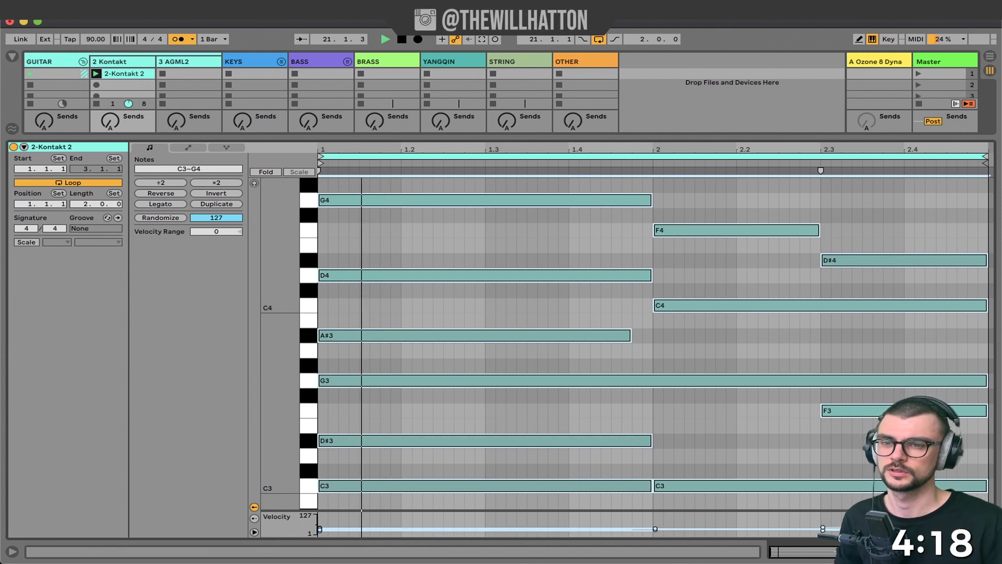
Unfold the BASS group, record a clip into the first slot of its 11 Kontakt track, and open its notes.
key(super+alt+l)
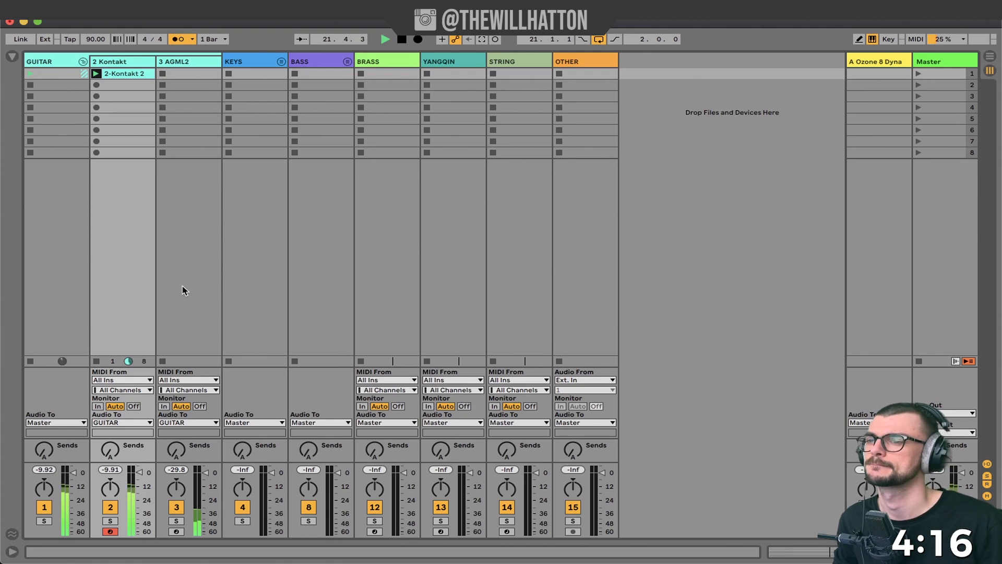
double_click(178, 64)
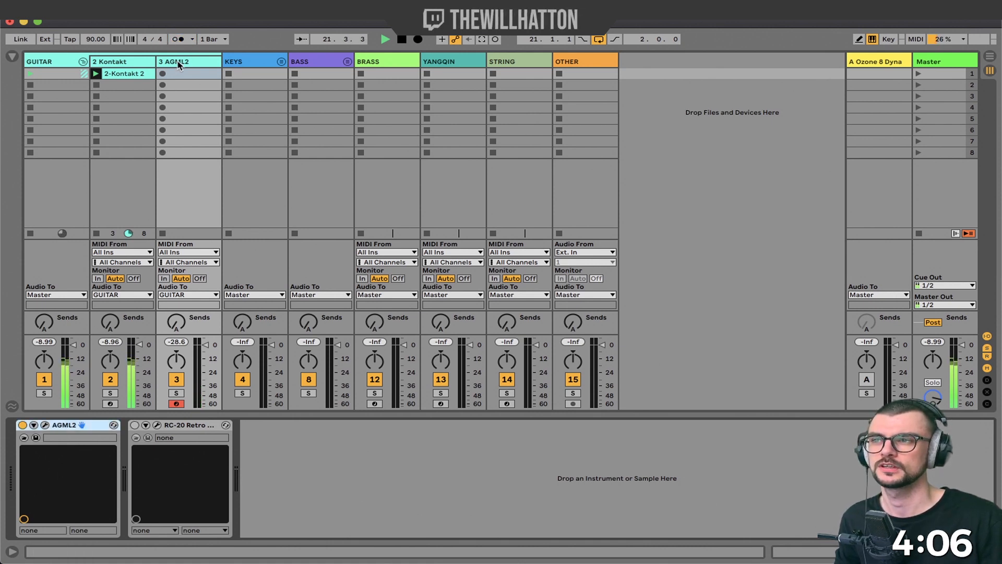
click(330, 72)
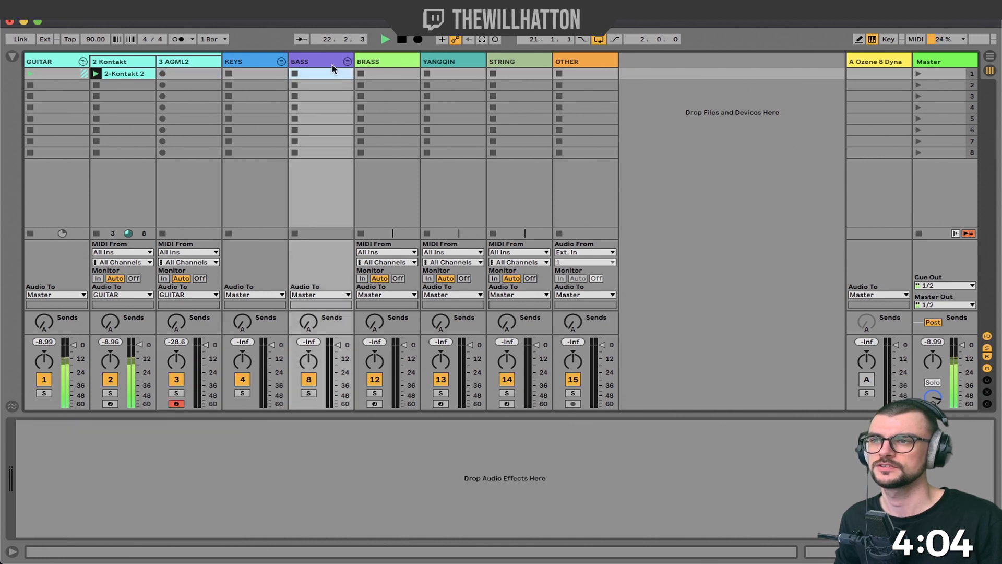
key(super+v)
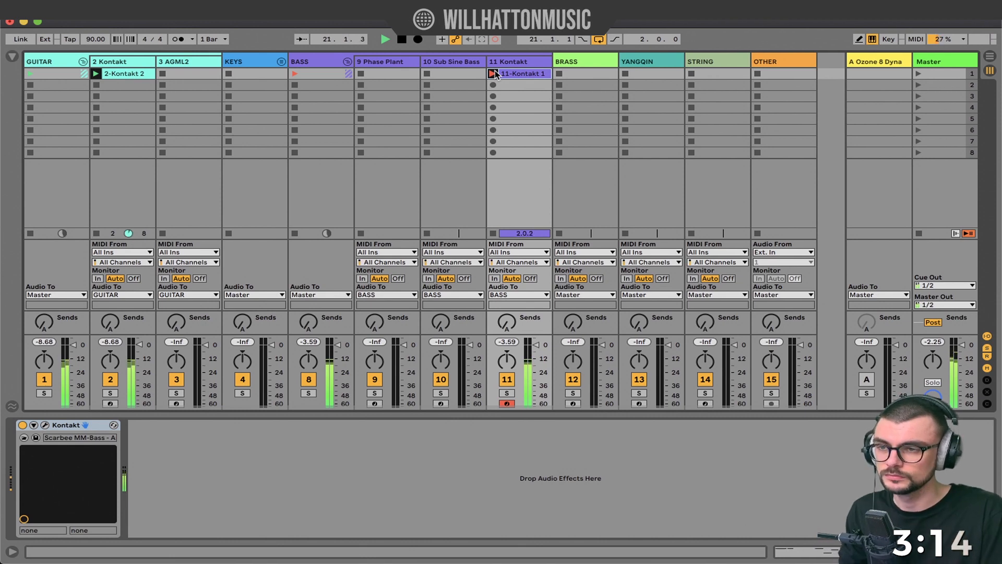
double_click(494, 73)
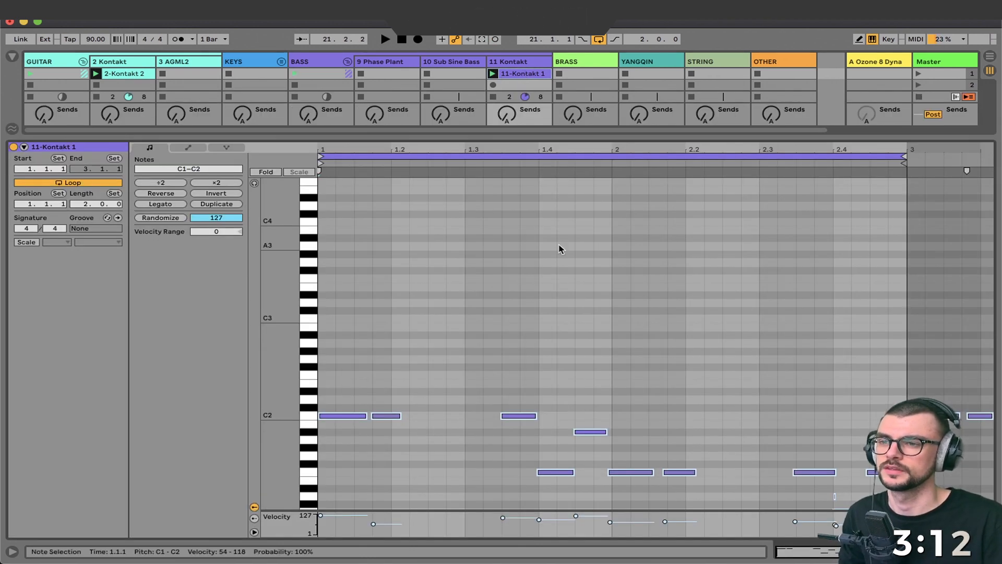
Move the F1 bass note at beat 1.4 down to C1 and check the result in playback.
scroll(600, 273, down, 5)
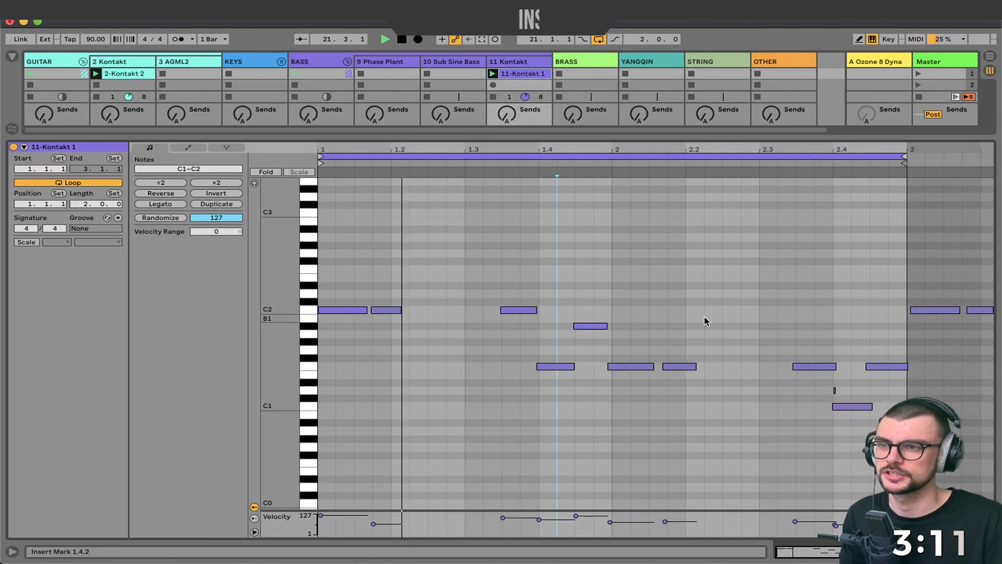
key(space)
drag(548, 372, 551, 404)
click(556, 373)
key(space)
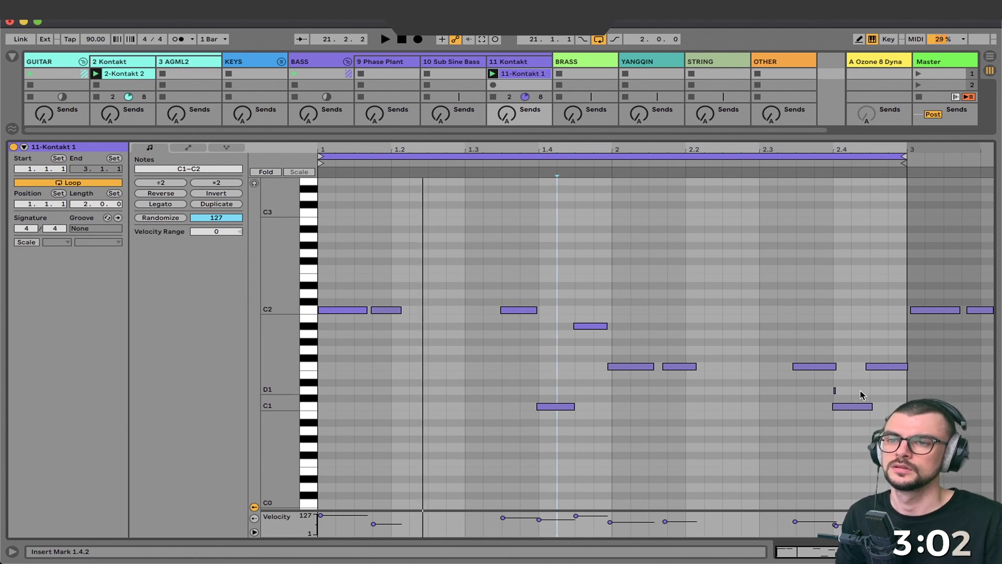
Delete the stray short D1 note near beat 2.4 and quantize all the bass notes.
drag(862, 395, 807, 393)
click(745, 393)
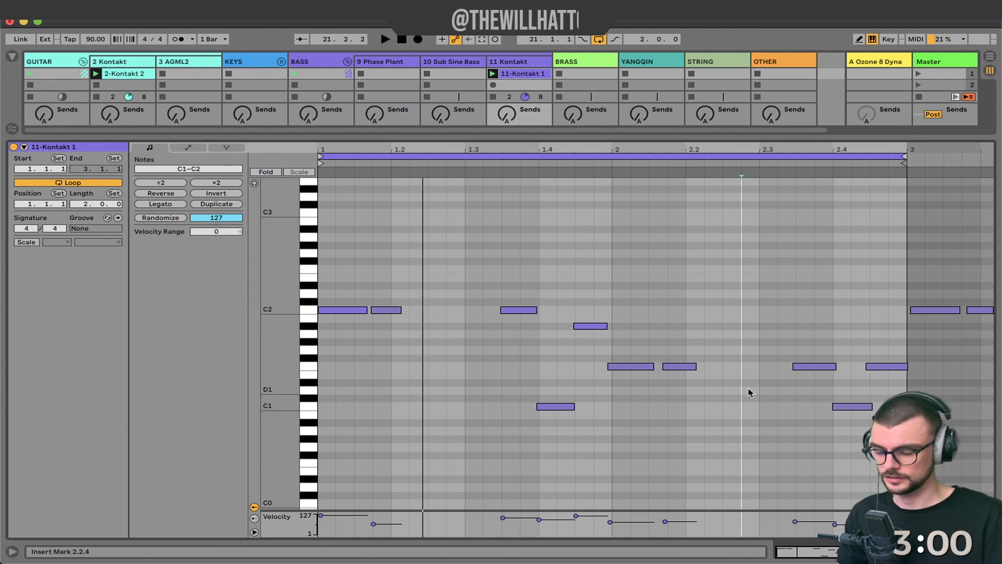
key(ctrl+a)
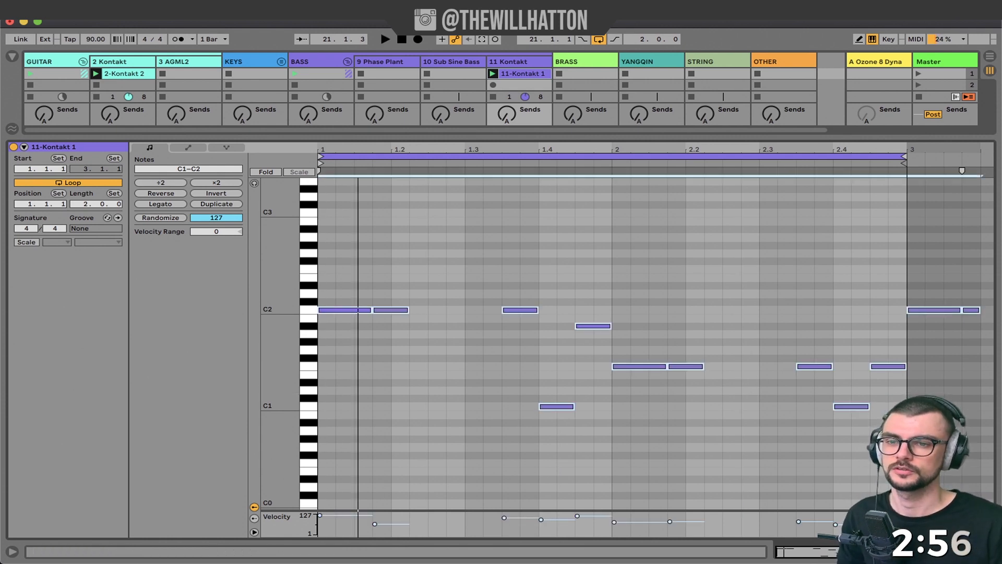
key(super+alt+l)
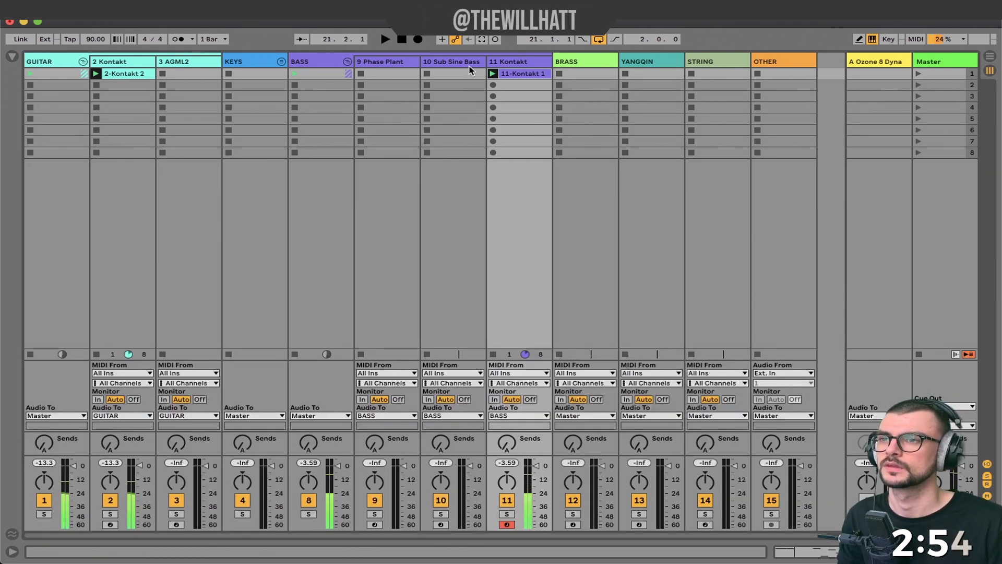
Copy the bass clip to the 10 Sub Sine Bass track and transpose the copy down one octave to C0–C1.
drag(509, 77, 458, 76)
key(super+alt+l)
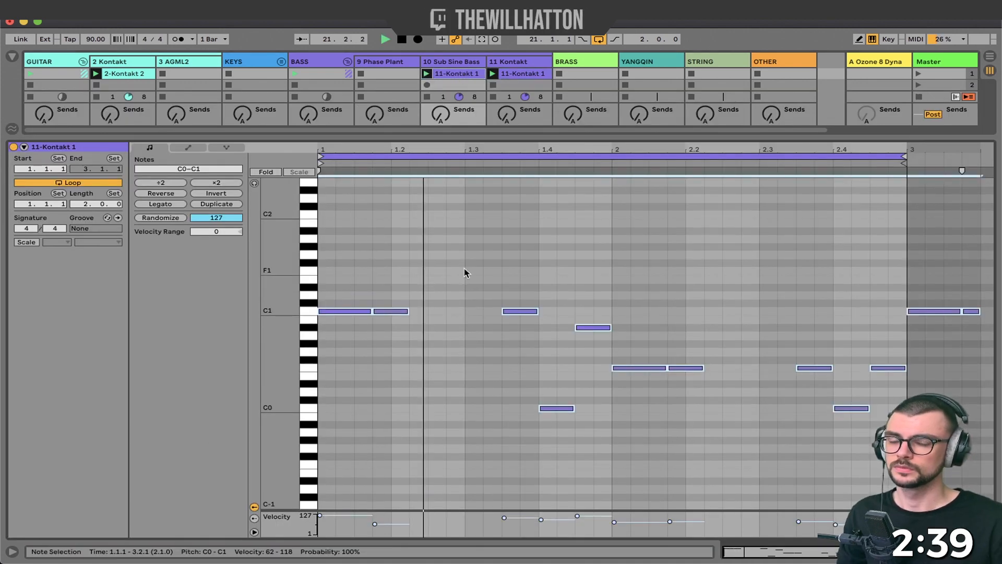
key(super+alt+l)
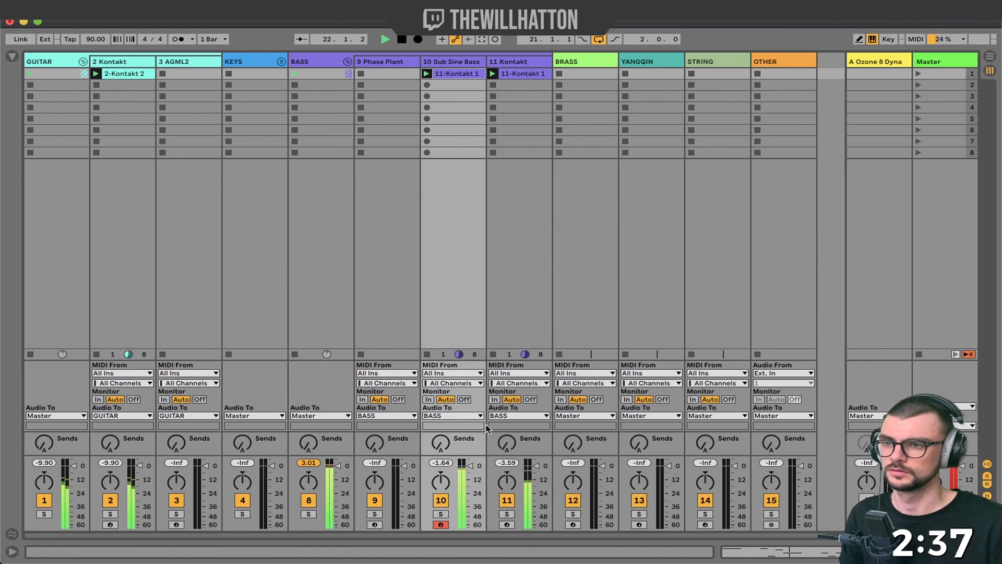
Lower the volume of the Sub Sine Bass and Kontakt bass tracks slightly, and fold the BASS group.
key(space)
drag(472, 471, 470, 476)
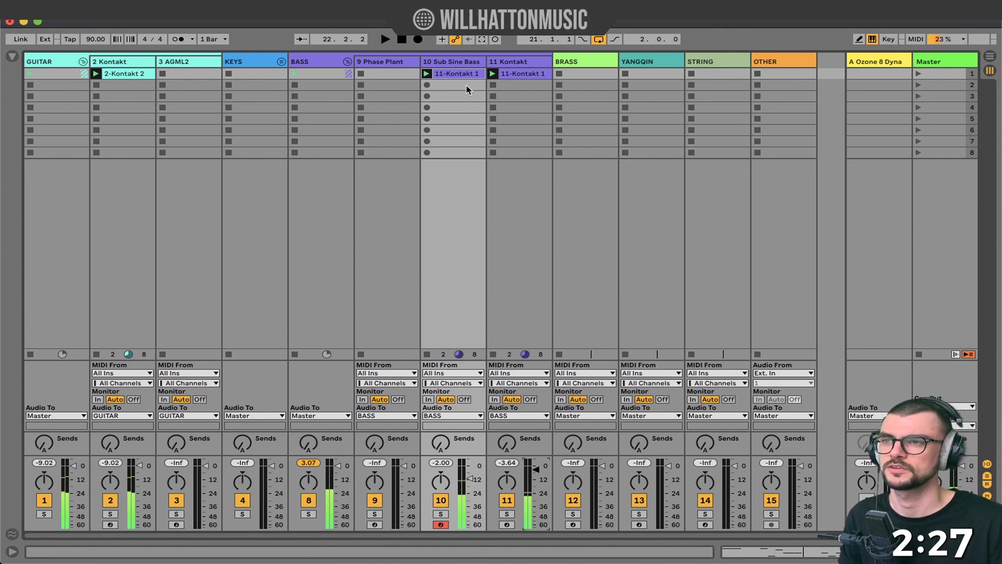
click(347, 61)
Record a 12-bar melody clip into the first slot of the YANGQIN track.
click(396, 61)
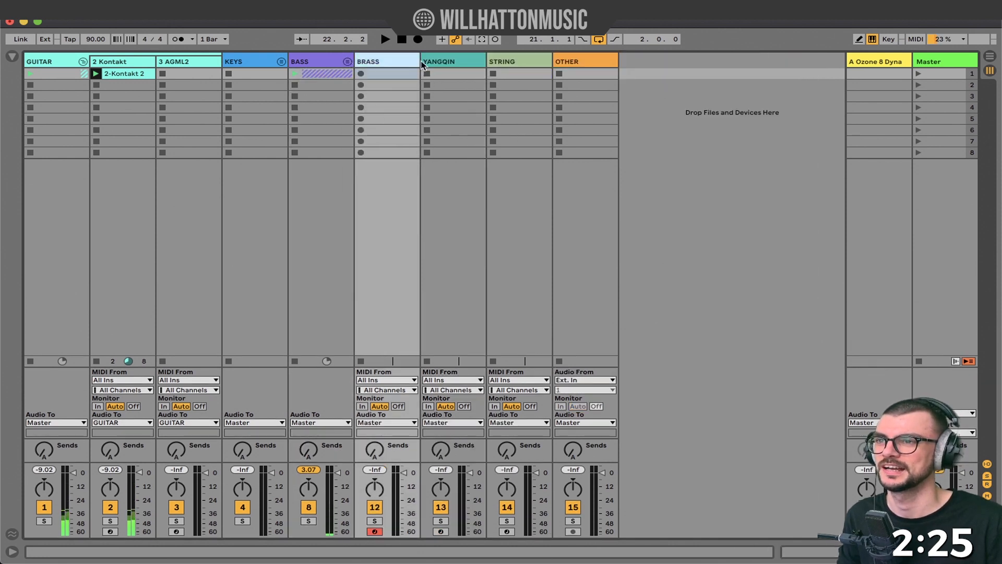
click(462, 63)
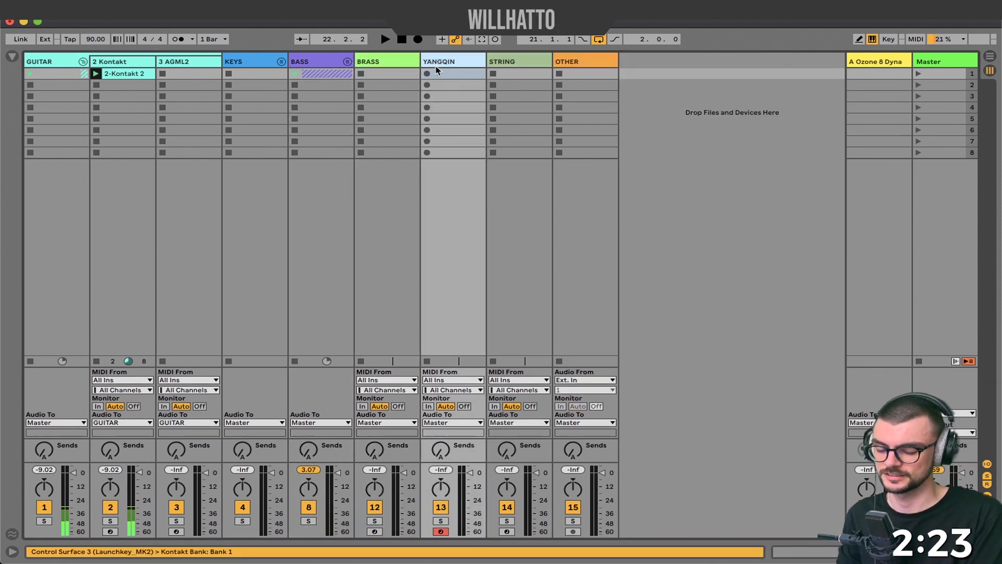
key(space)
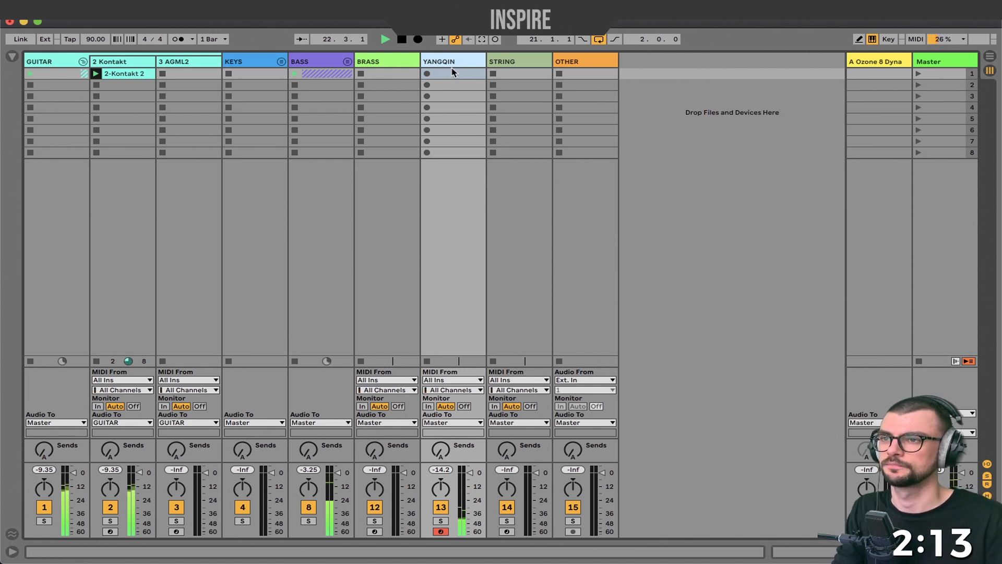
click(427, 74)
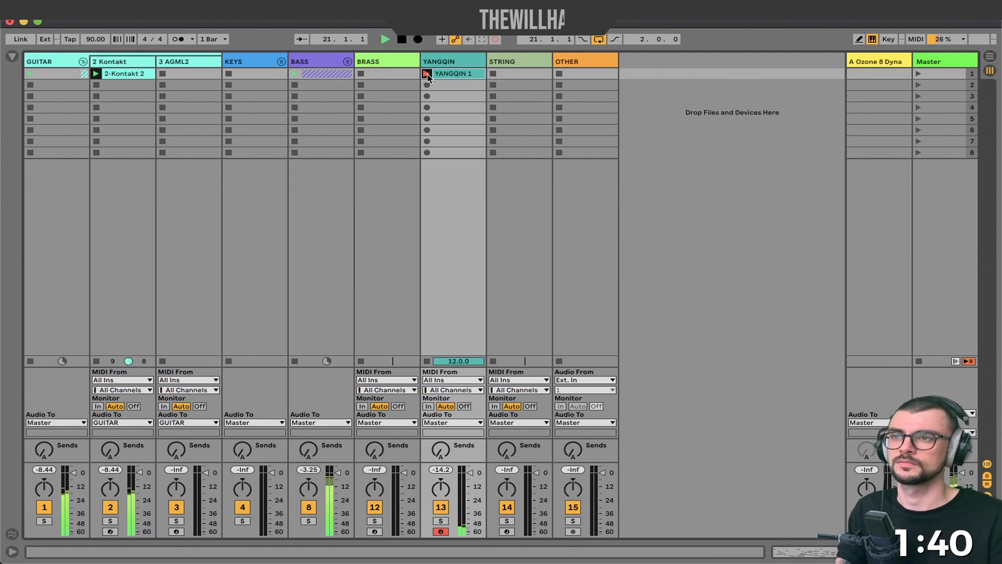
key(space)
Shorten the YANGQIN clip's loop to its last 4 bars, starting at 9.1.1, and play it back.
key(shift+Tab)
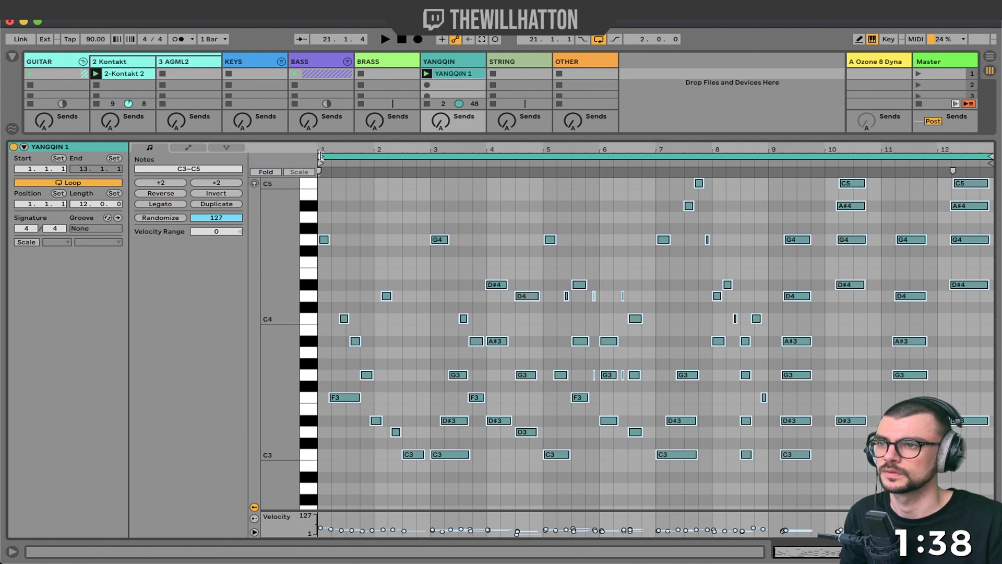
drag(321, 156, 772, 157)
key(space)
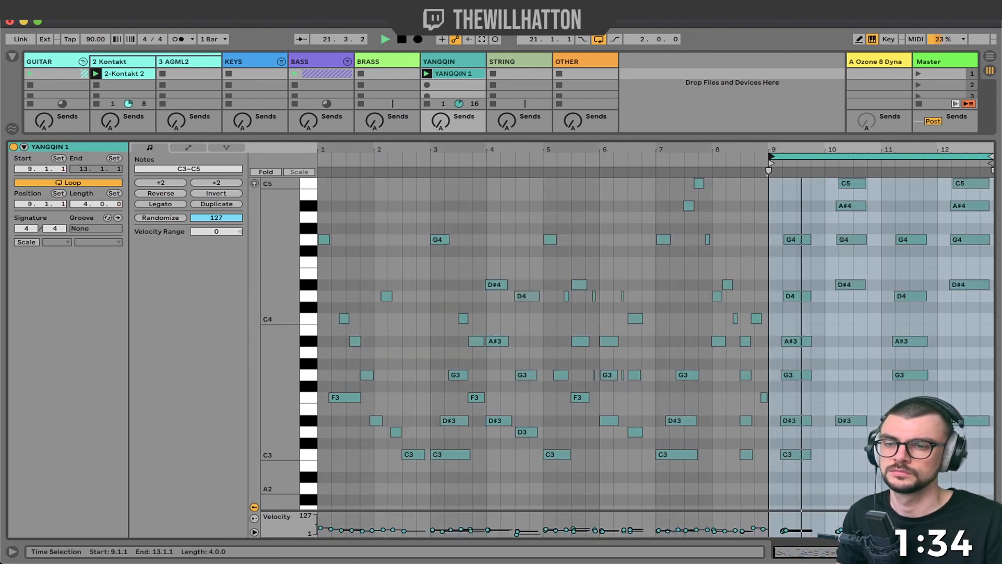
key(space)
key(super+alt+l)
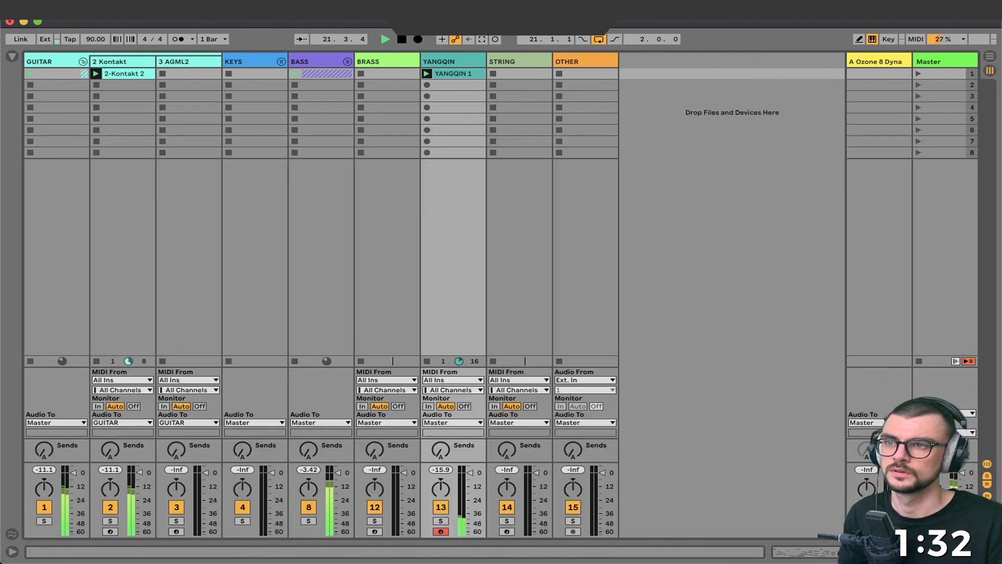
Record a two-bar clip into the first slot of the BRASS track.
click(380, 73)
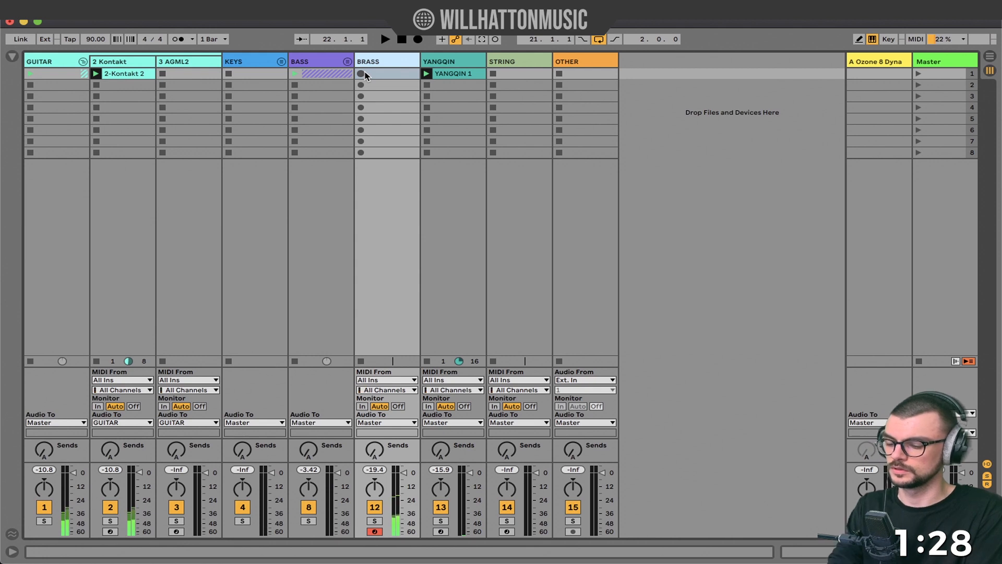
click(361, 74)
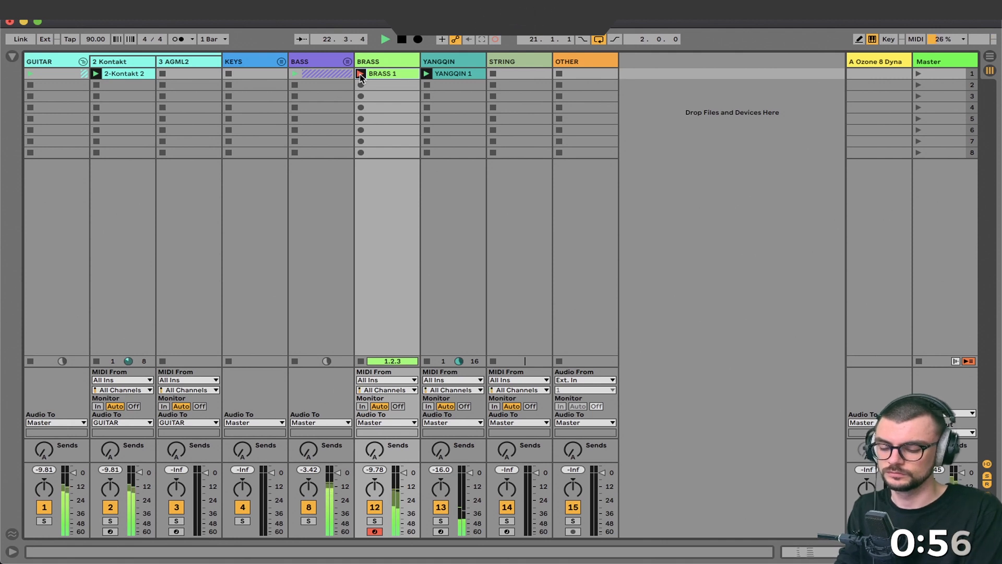
click(360, 74)
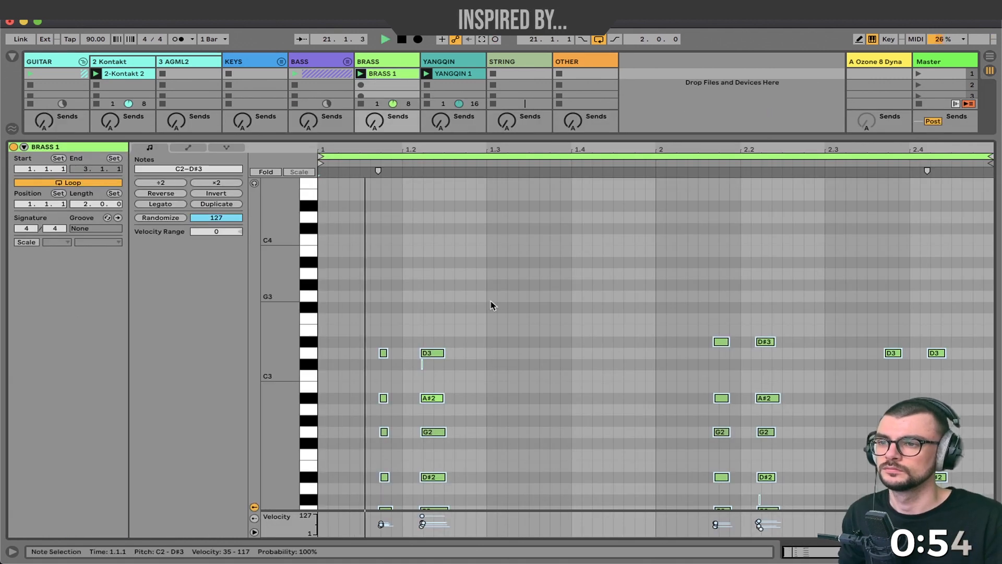
Even out the velocity of all the BRASS clip's notes at 89 and play the clip.
key(space)
click(349, 366)
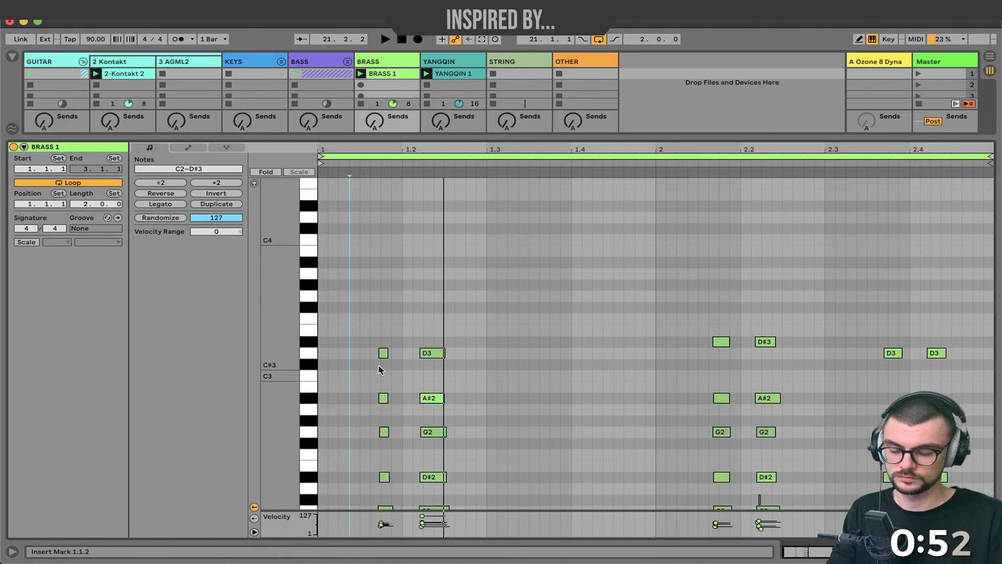
click(496, 533)
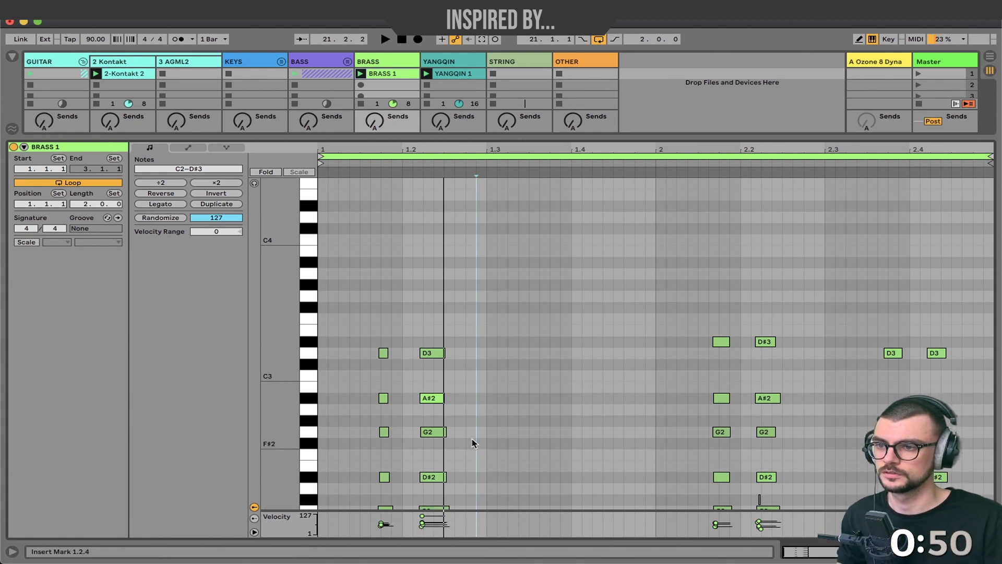
key(super+a)
drag(425, 529, 422, 516)
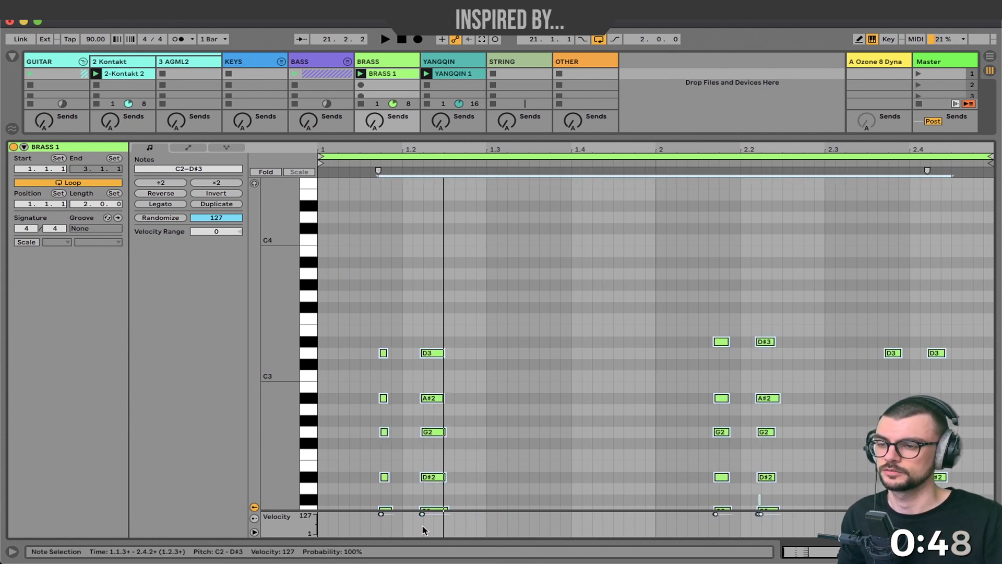
click(432, 398)
key(space)
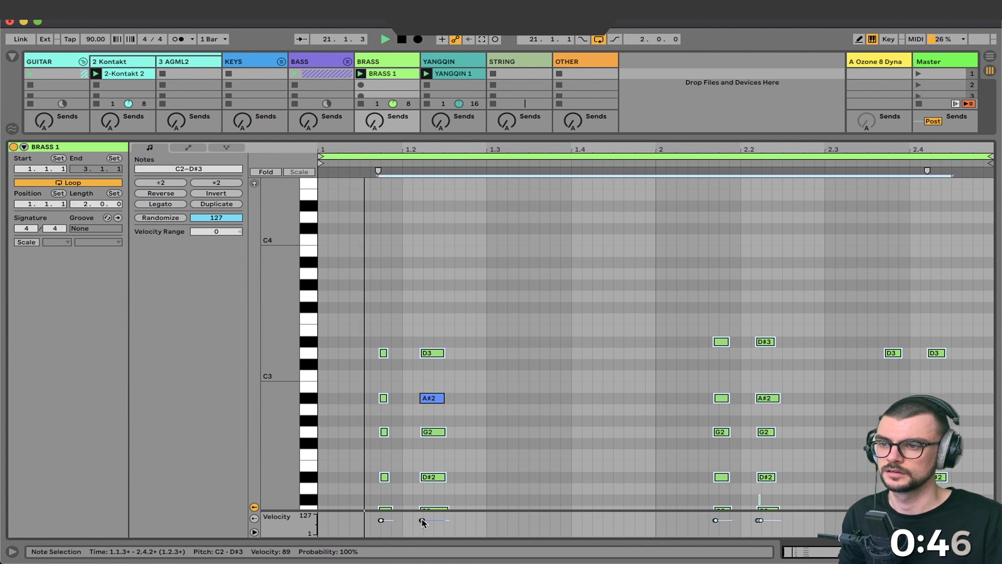
Close the BRASS clip's note view and record a two-bar clip into the first slot of the STRING track.
click(458, 517)
click(666, 391)
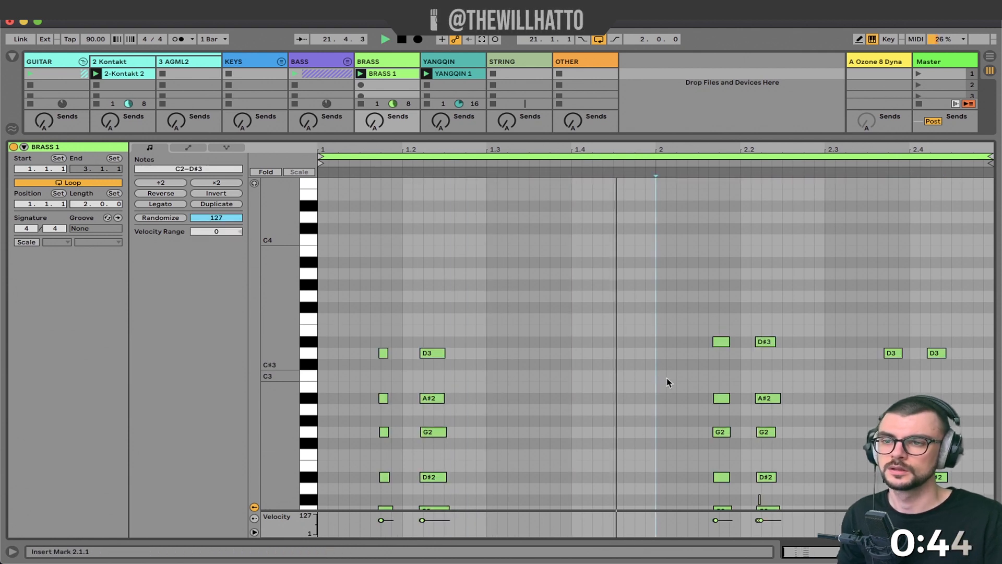
key(super+alt+l)
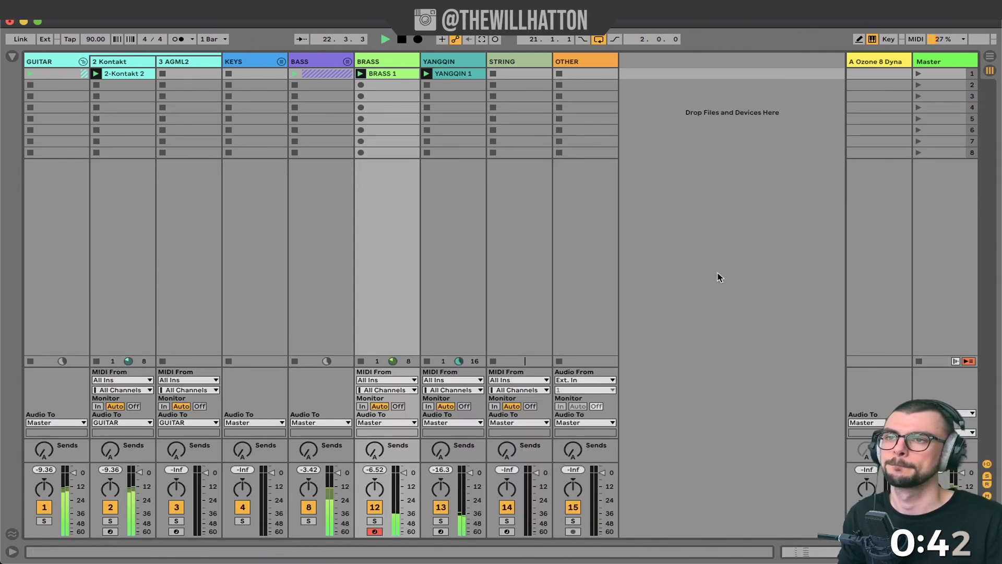
click(509, 76)
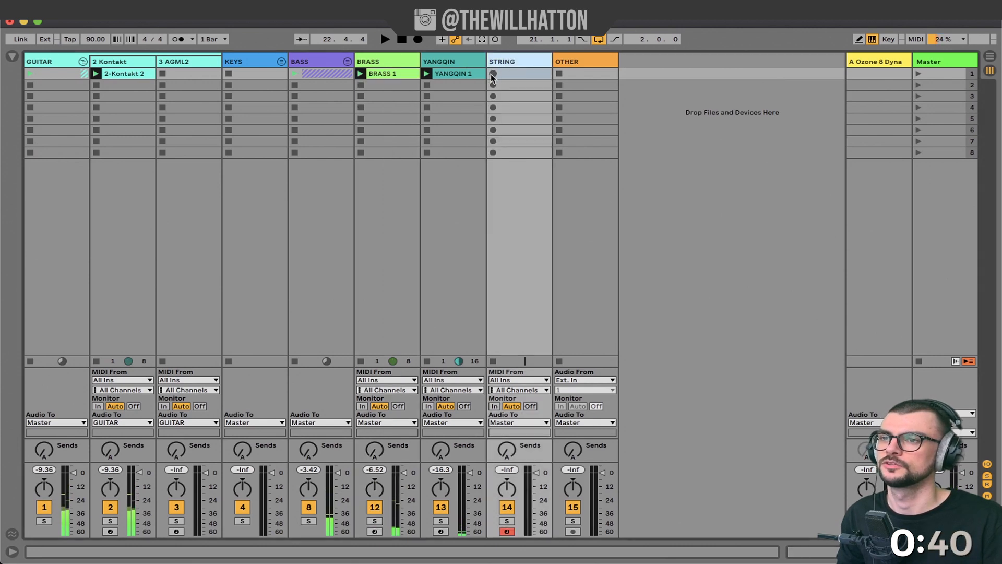
click(492, 74)
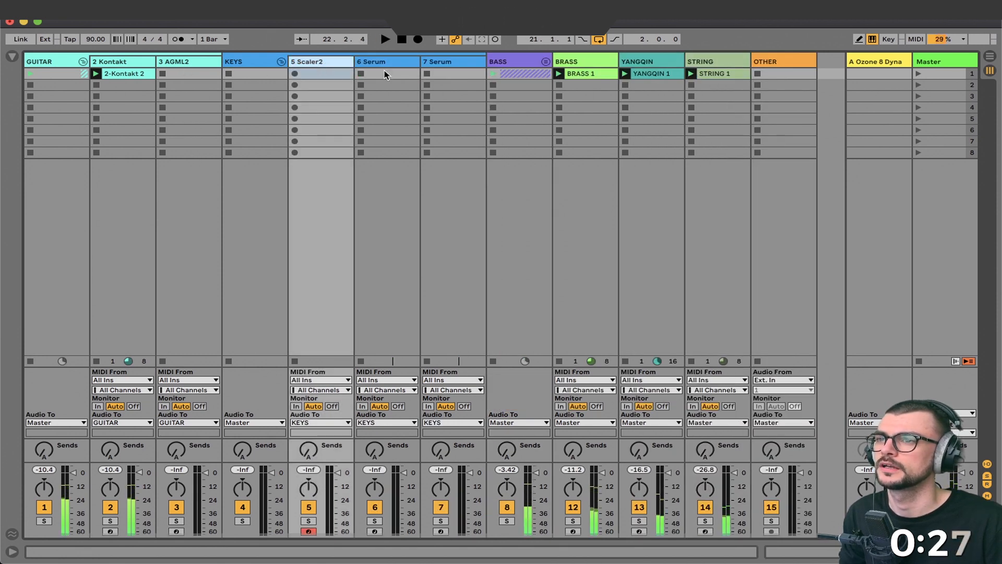
Record a four-bar melody clip into the first slot of the 6 Serum track and play it back.
click(388, 63)
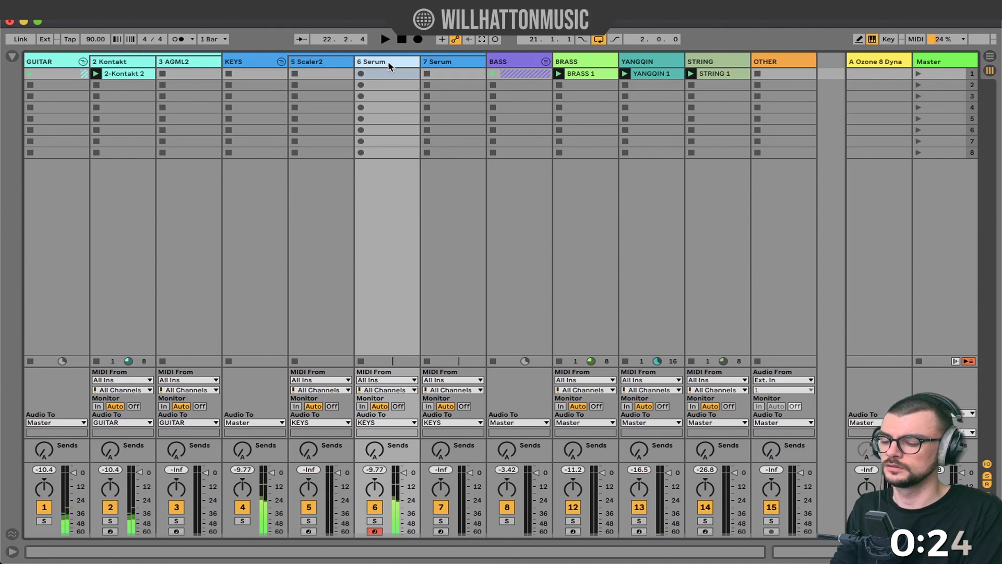
click(361, 73)
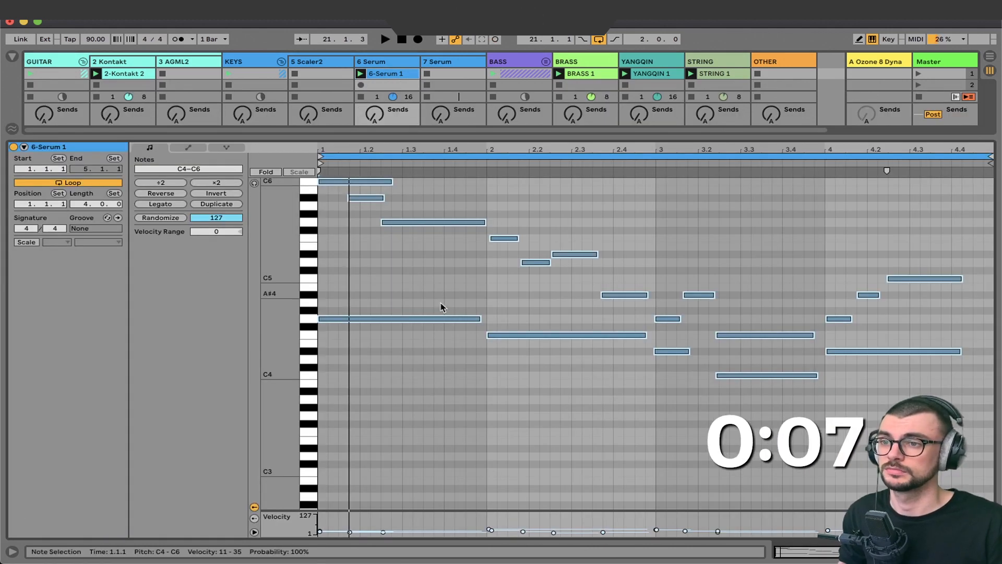
click(512, 385)
key(space)
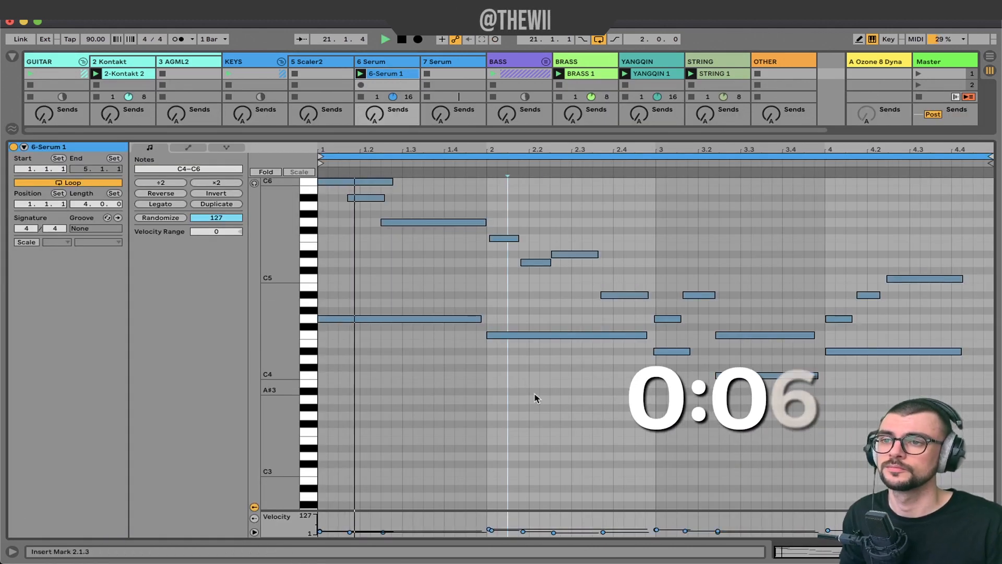
key(super+alt+l)
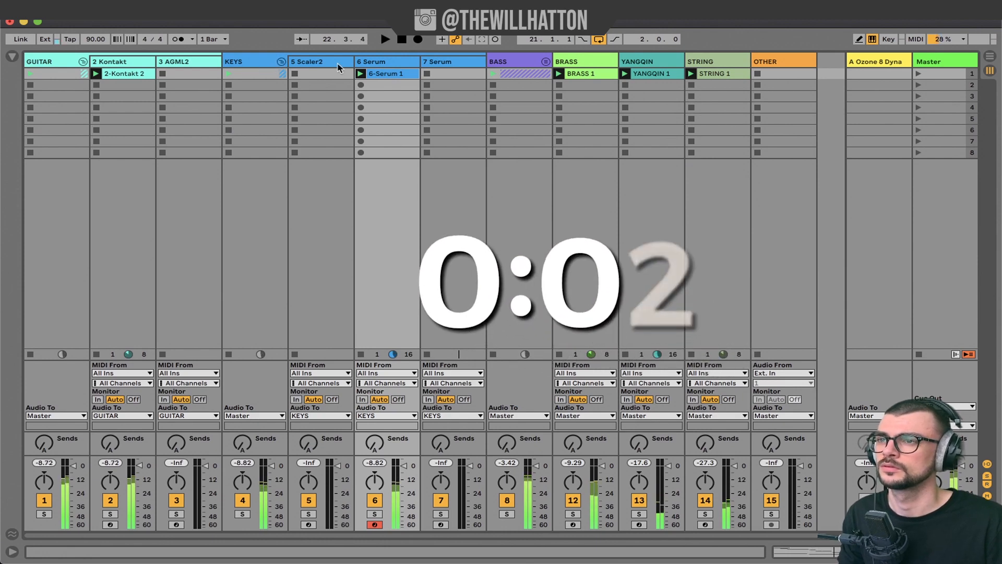
key(space)
key(super+alt+l)
key(space)
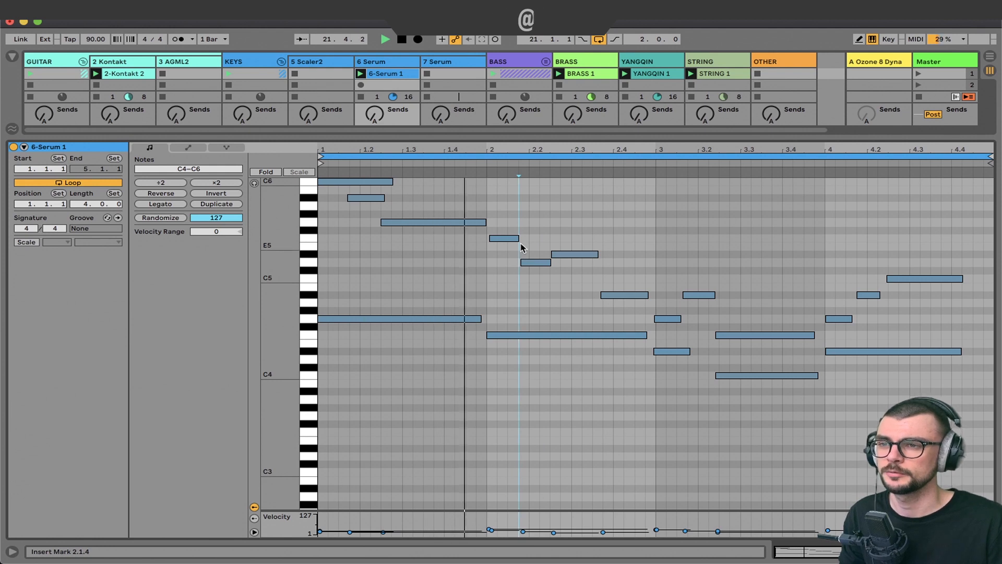
Repitch notes in bars 2 and 3 of the 6-Serum clip and replace bar 4's notes with a lower phrase ending on G3.
key(space)
drag(556, 256, 556, 225)
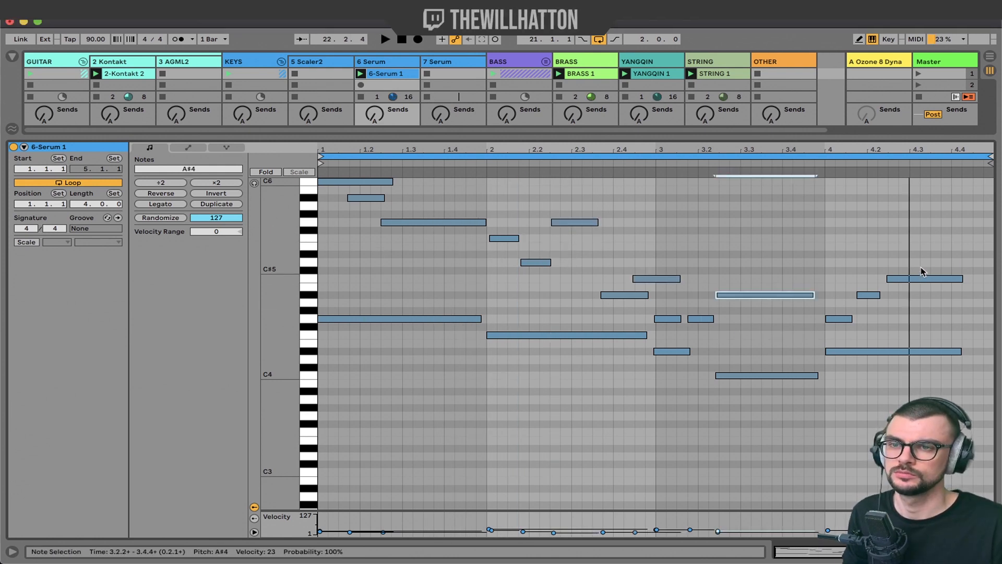
drag(971, 258, 847, 393)
key(Delete)
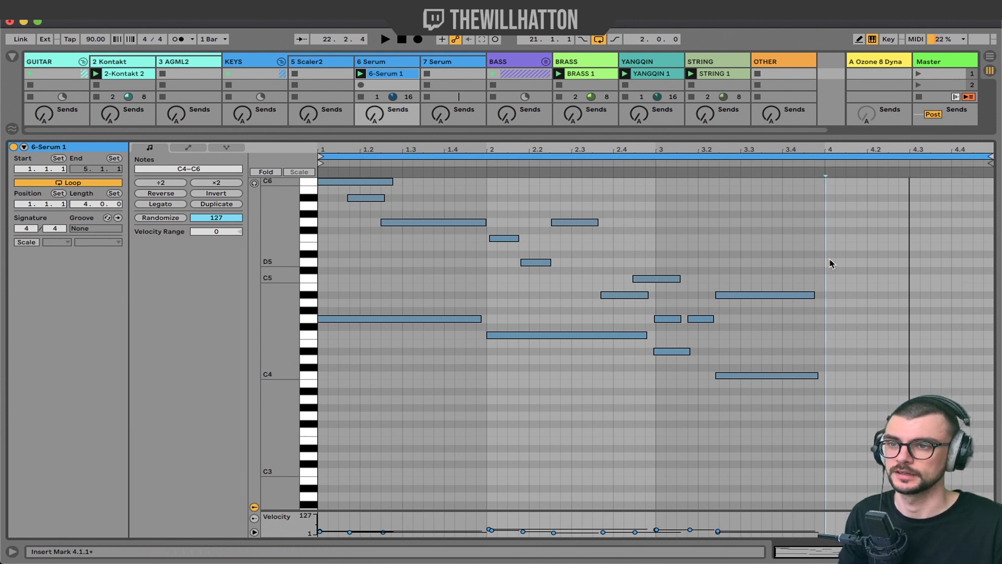
key(ctrl+z)
key(space)
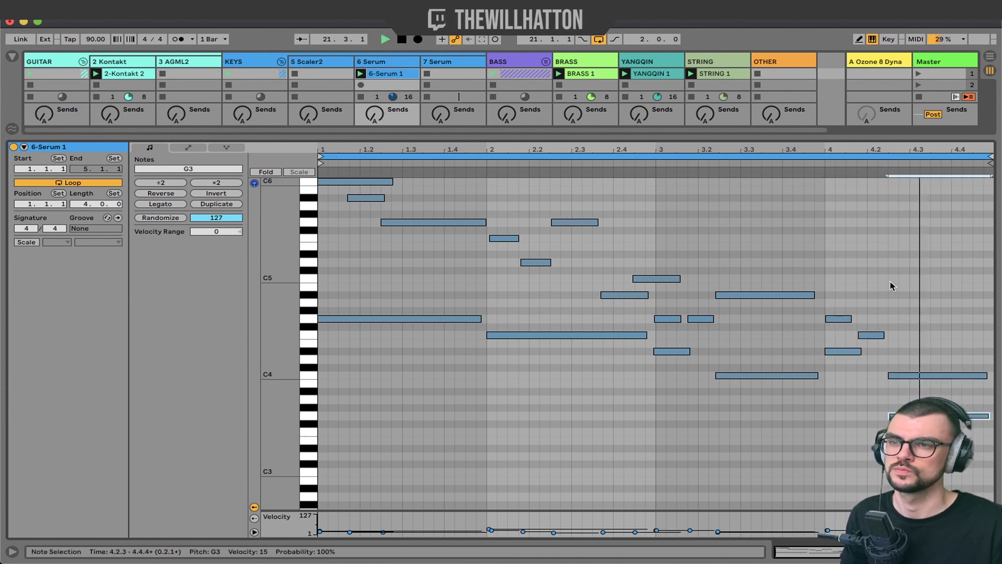
key(space)
key(super+alt+l)
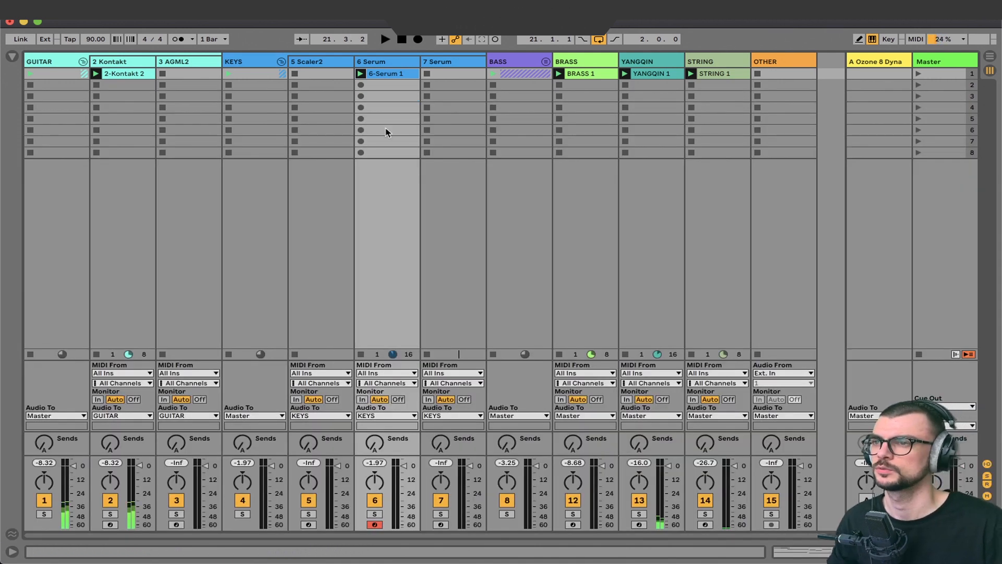
Play the full beat and fold the GUITAR and KEYS track groups.
key(space)
click(82, 61)
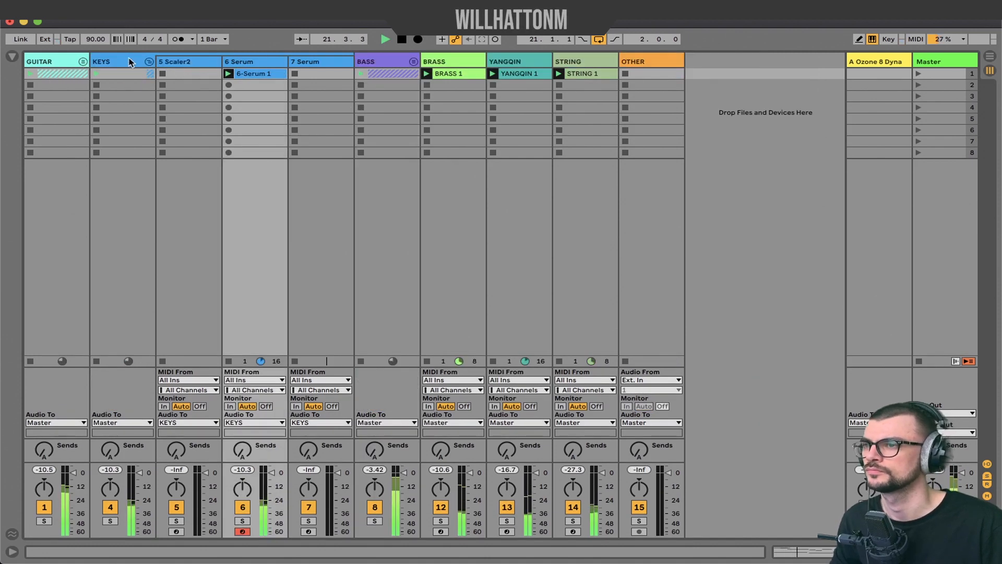
click(149, 62)
click(193, 138)
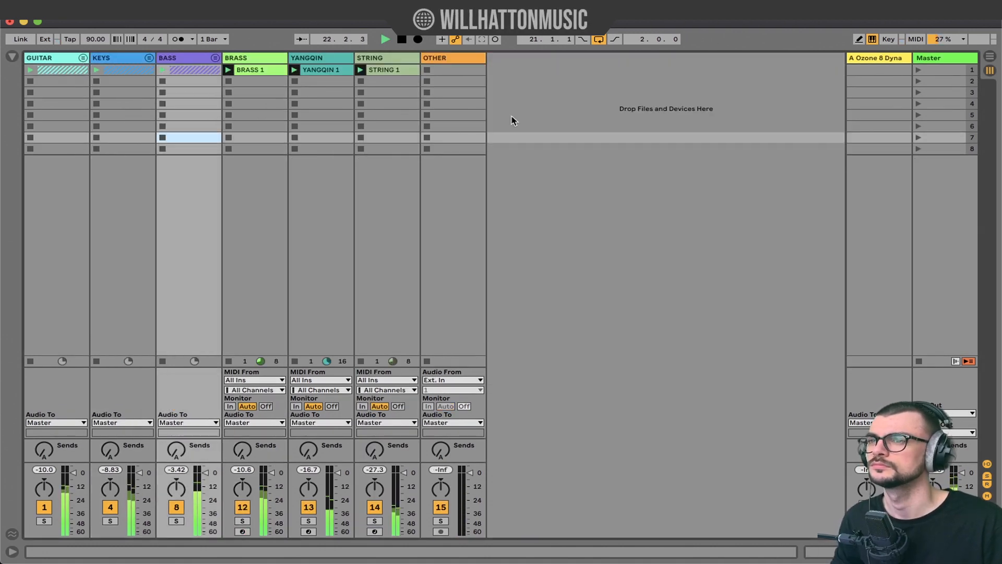
click(586, 119)
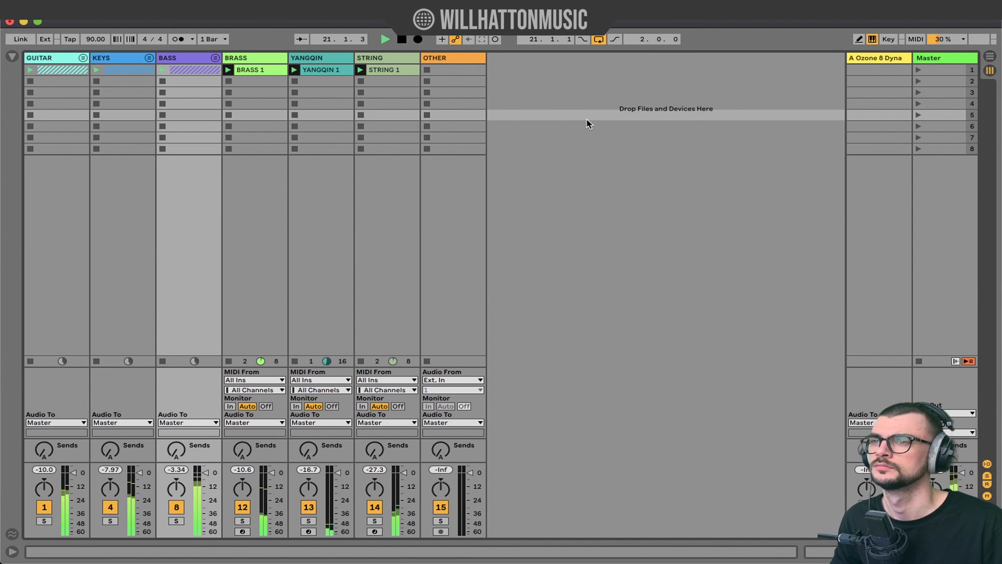
Add the ValhallaPlate reverb to the end of the BRASS track's device chain.
double_click(244, 62)
key(space)
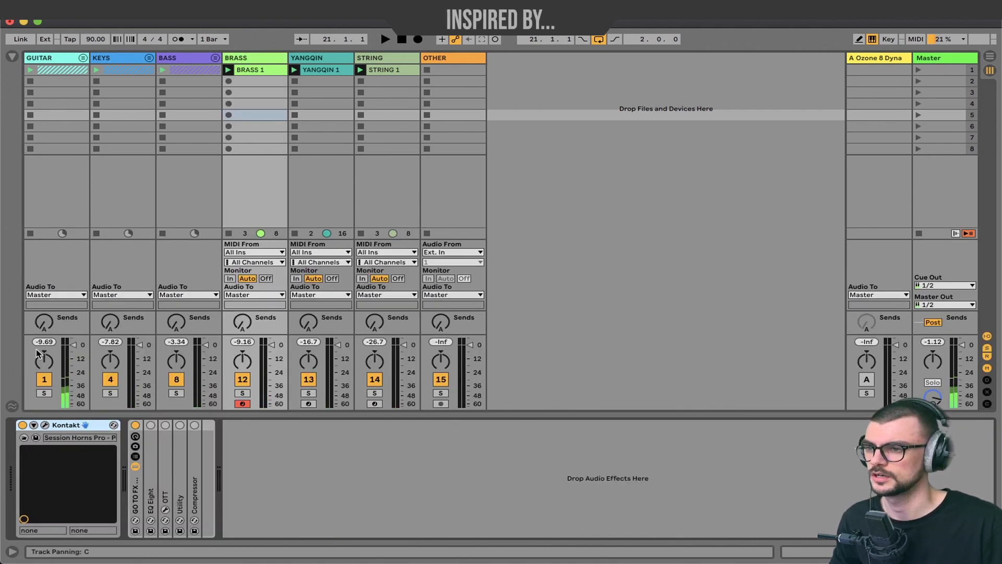
click(13, 56)
drag(128, 84, 315, 496)
Set the BRASS ValhallaPlate's mix to 24.8% and its low gain to -8.9 dB while the beat plays.
drag(107, 179, 156, 313)
key(space)
drag(106, 182, 104, 169)
drag(438, 254, 445, 313)
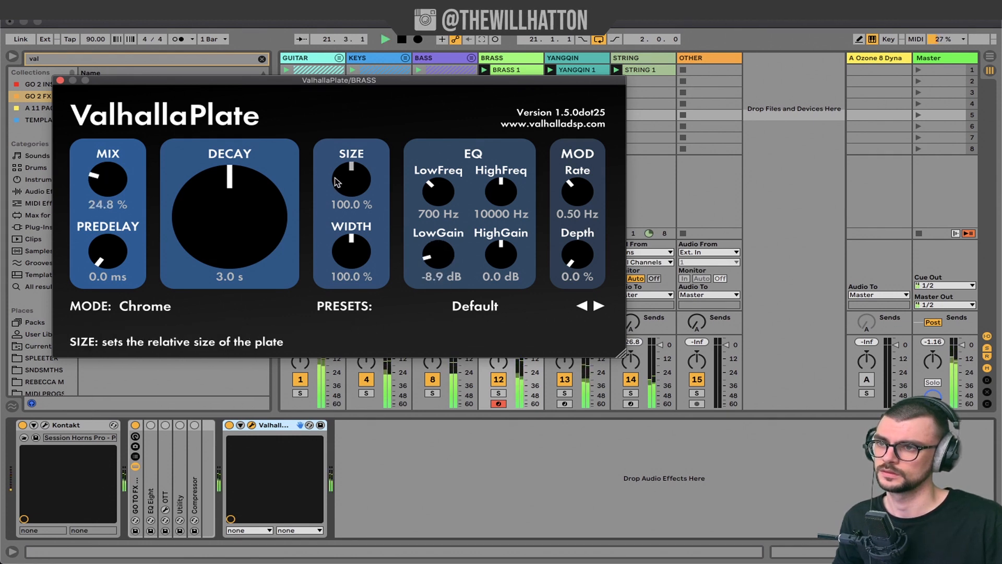
click(59, 80)
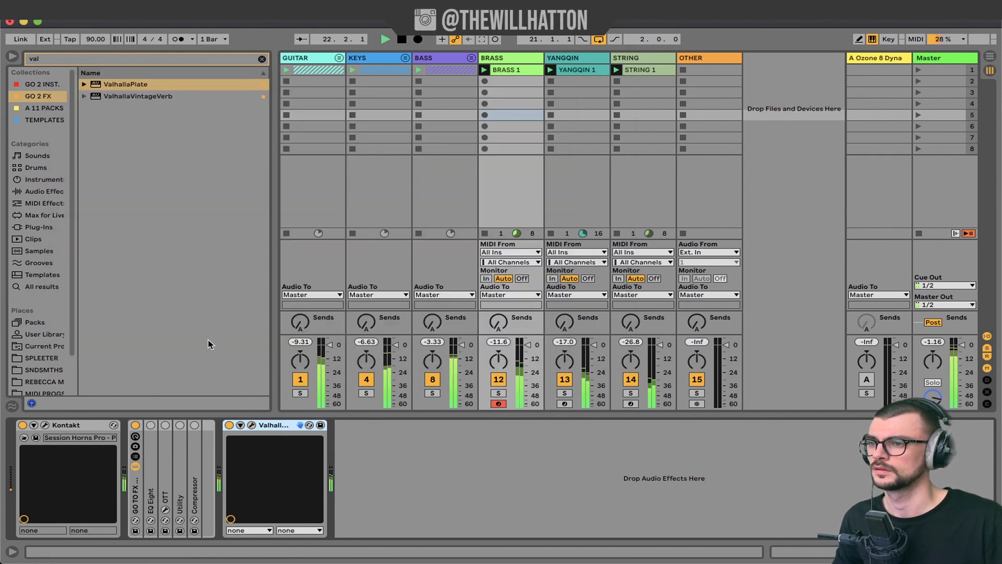
Enable the BRASS track's EQ Eight with band 8 on and pull band 2 down into a deep cut at about 310 Hz.
click(151, 425)
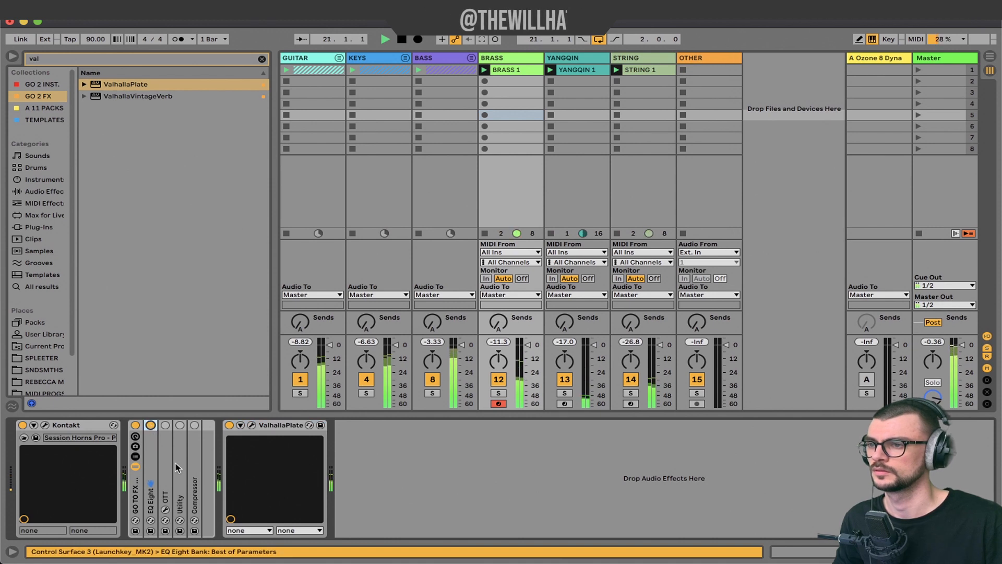
double_click(150, 425)
click(420, 531)
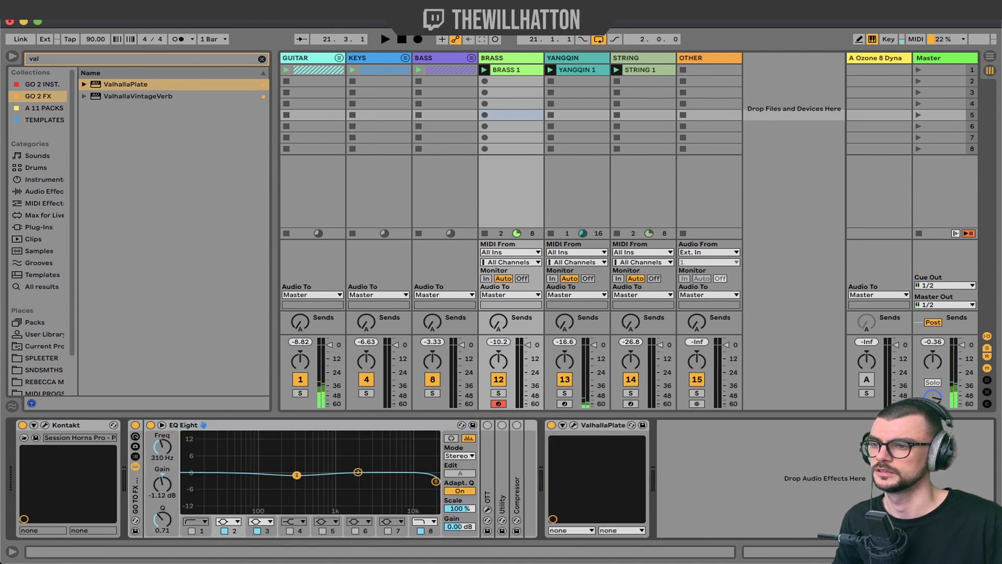
drag(296, 472, 296, 509)
key(space)
Shape the BRASS EQ Eight with a band 1 low cut, a band 3 dip of -6.57 dB at 918 Hz, and a lower band 8 high cut.
click(195, 521)
click(191, 448)
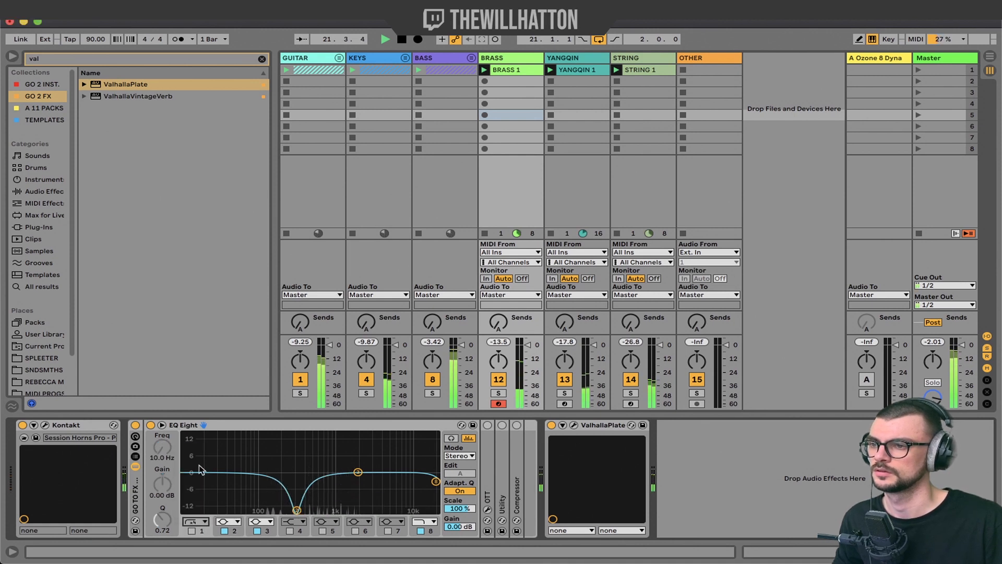
click(191, 530)
drag(182, 472, 243, 498)
drag(358, 472, 332, 488)
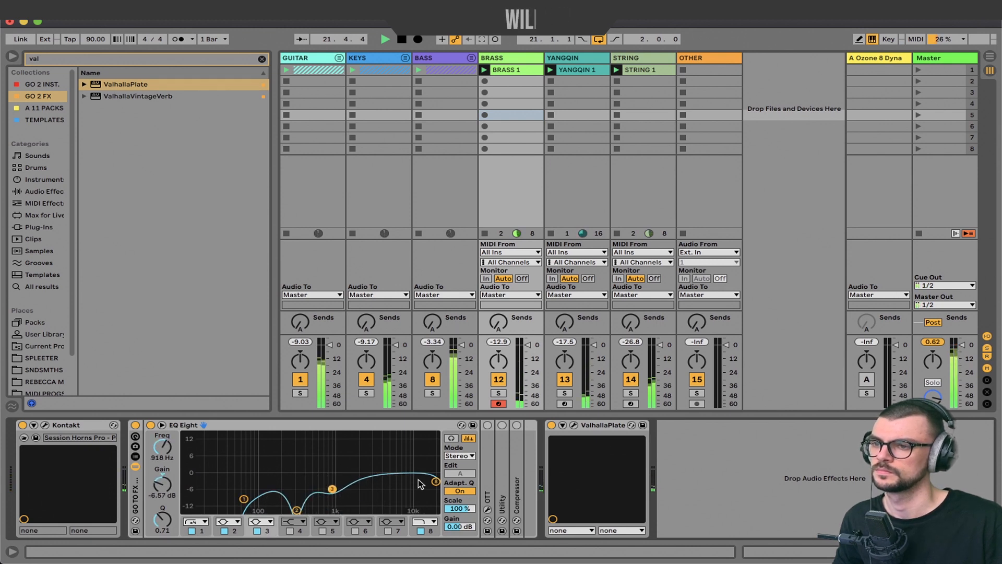
drag(436, 481, 375, 484)
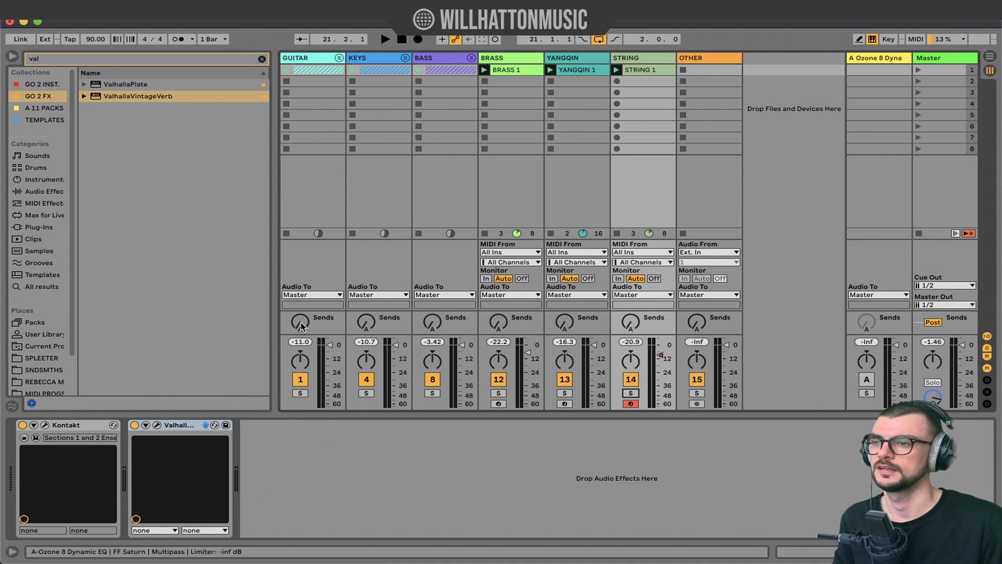
Turn send A fully up on all tracks from GUITAR through OTHER.
click(316, 59)
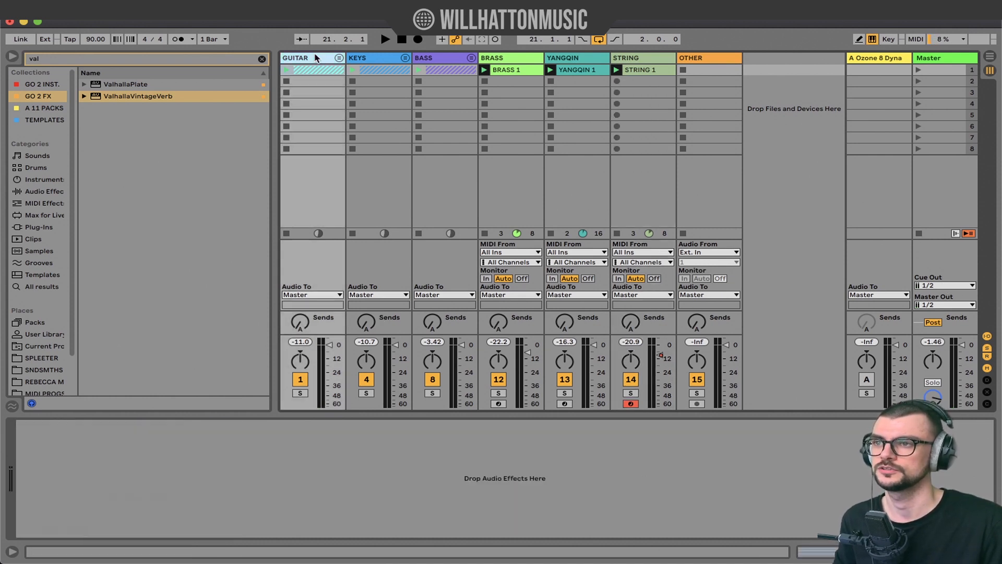
click(691, 58)
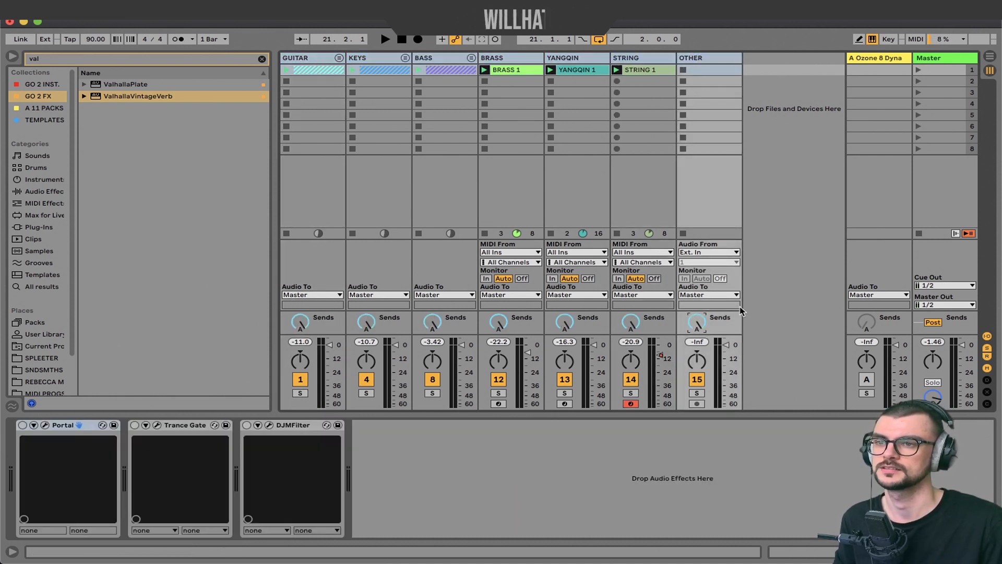
Examine the Multipass effect on return track A, including its Combed Stereo Delay preset and the Favorites list.
click(899, 95)
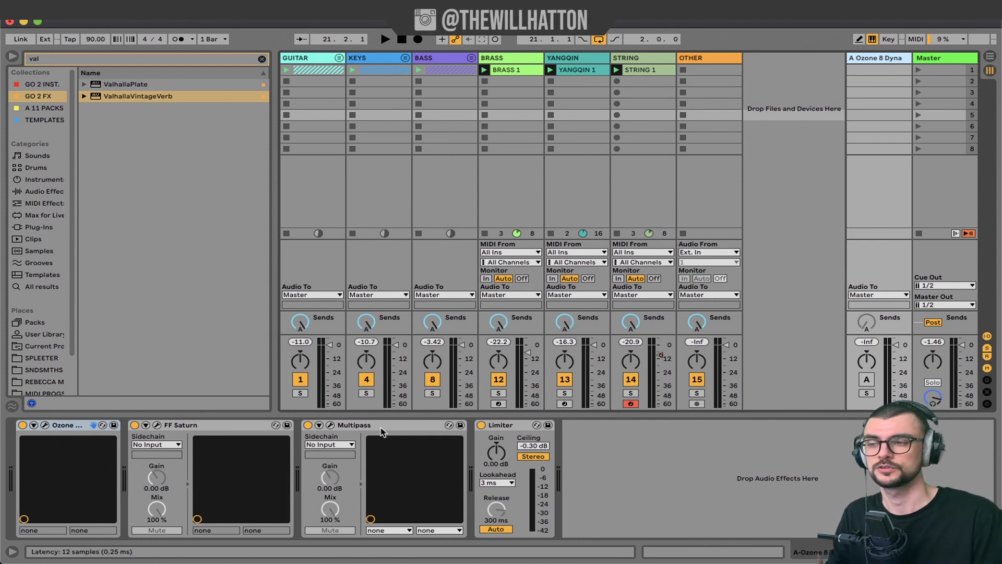
click(329, 426)
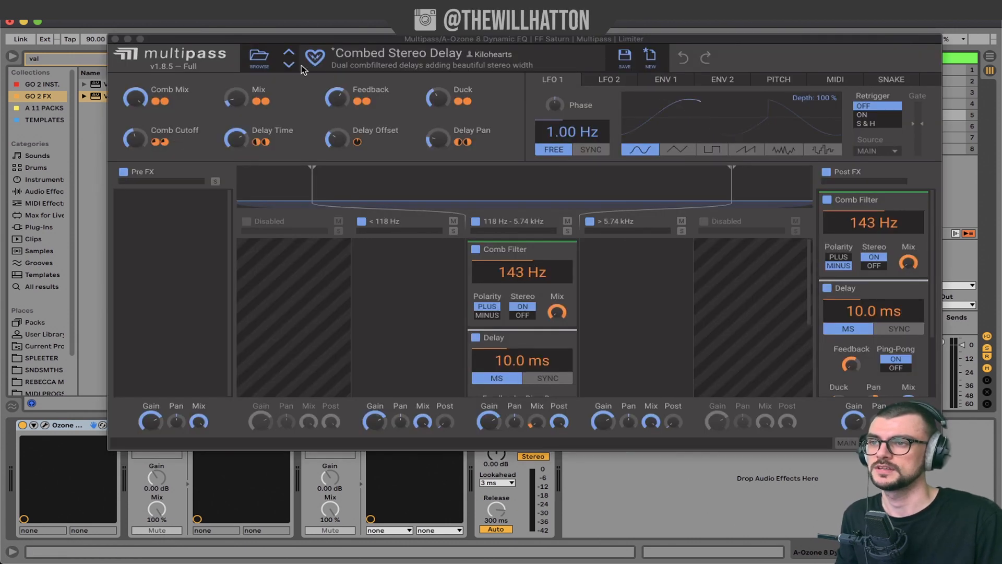
click(261, 58)
click(144, 100)
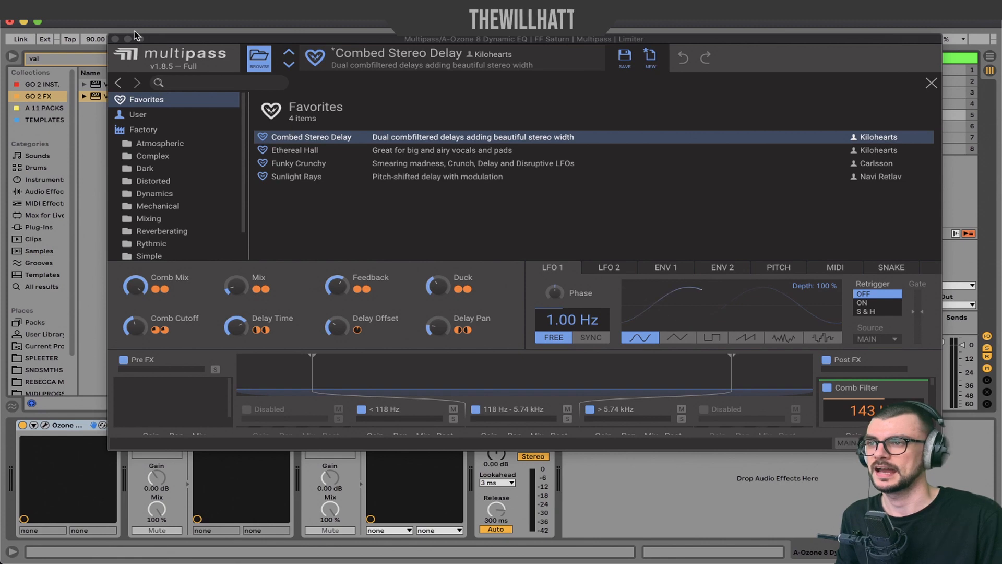
click(114, 39)
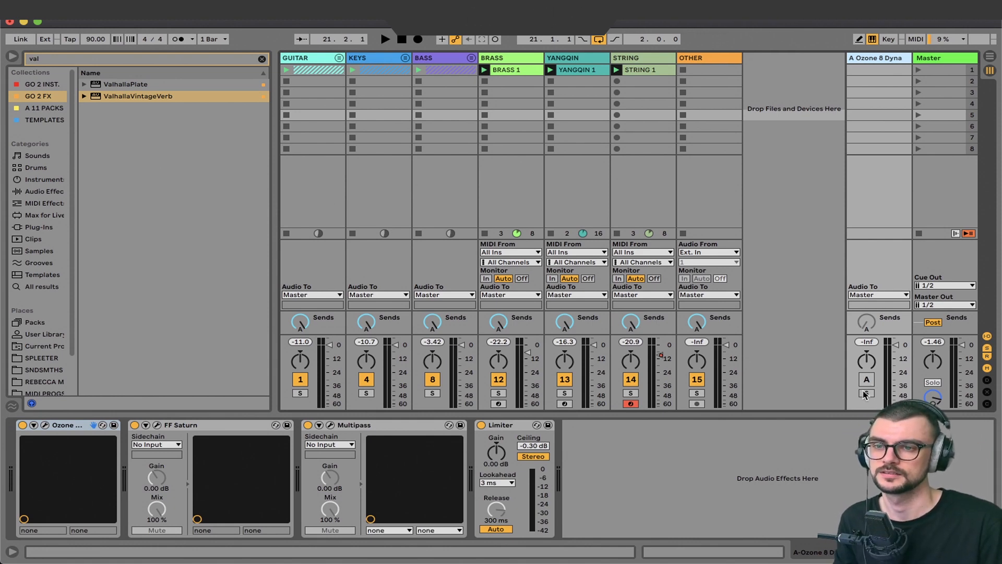
click(330, 425)
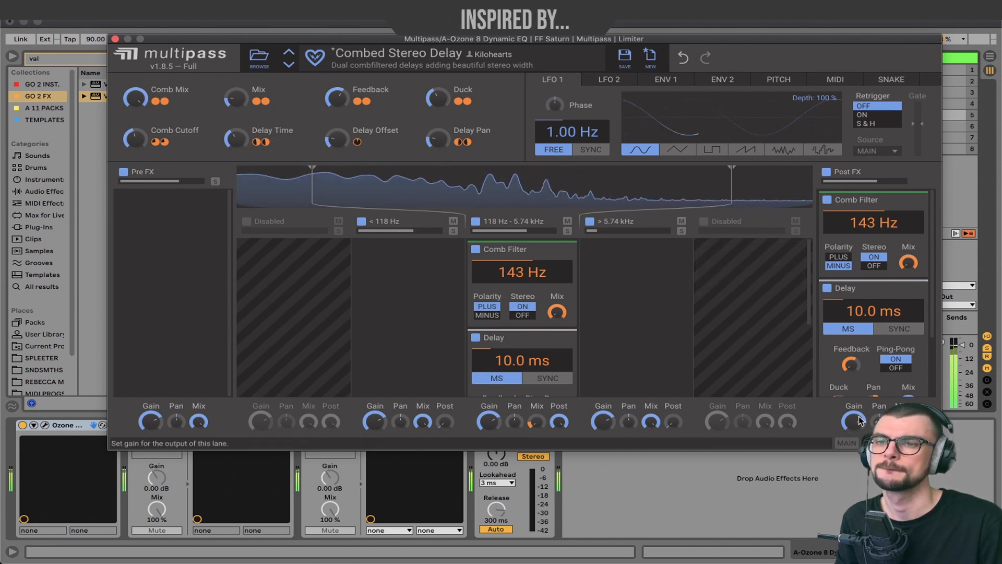
click(115, 39)
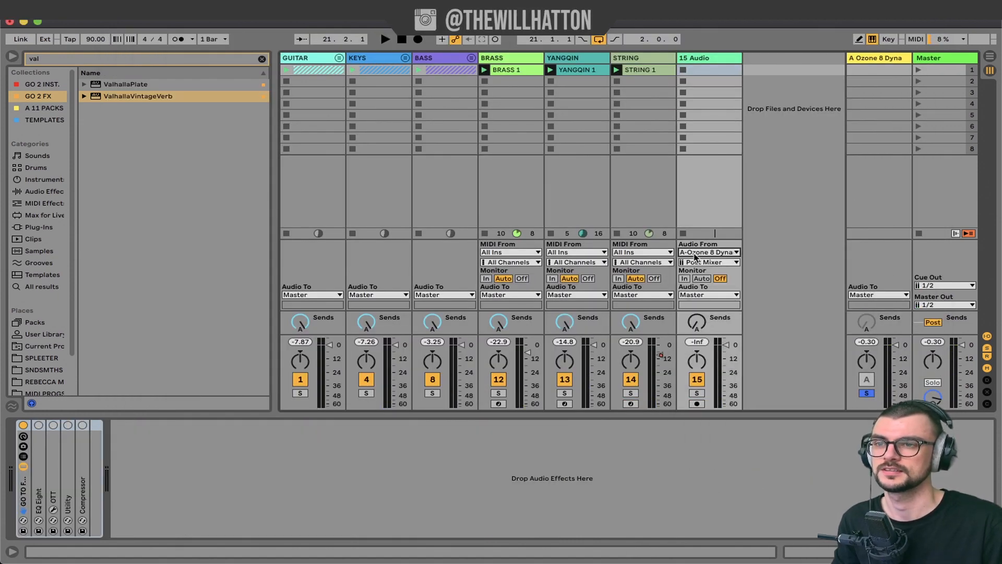
Arm the 15 Audio track and record the A-Ozone 8 Dyna return's post-mixer output into its first slot.
click(696, 404)
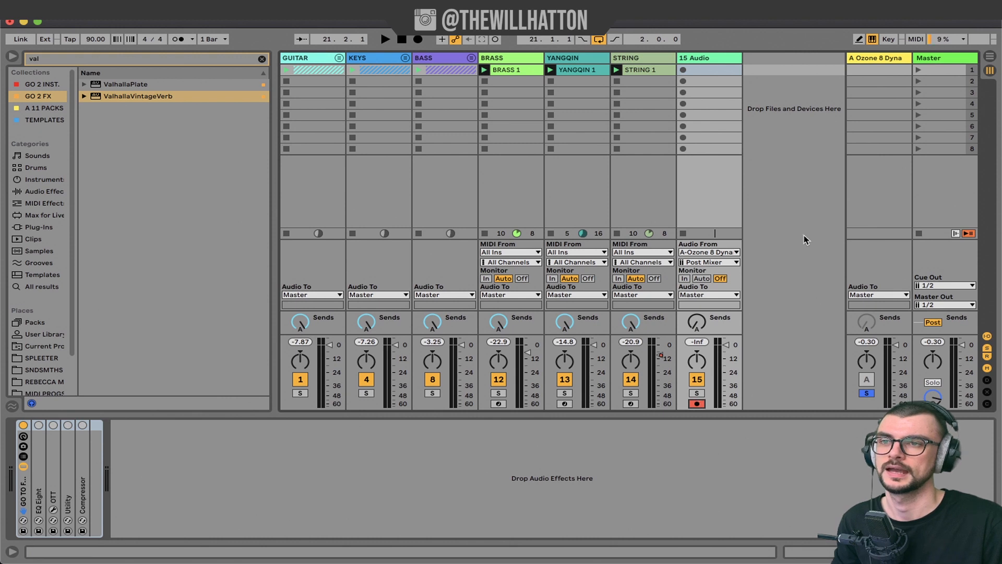
click(683, 70)
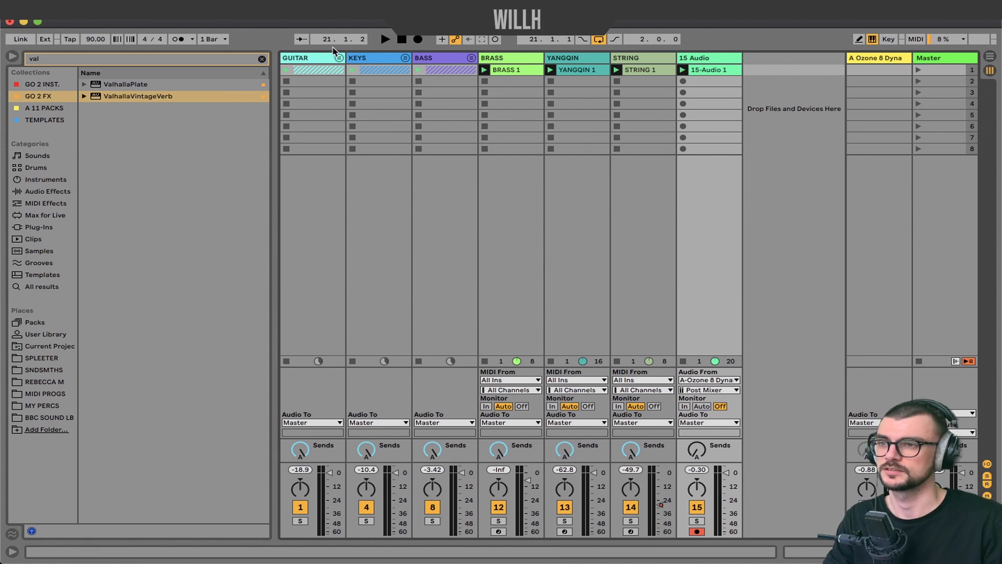
Delete the GUITAR group track.
click(309, 59)
key(Delete)
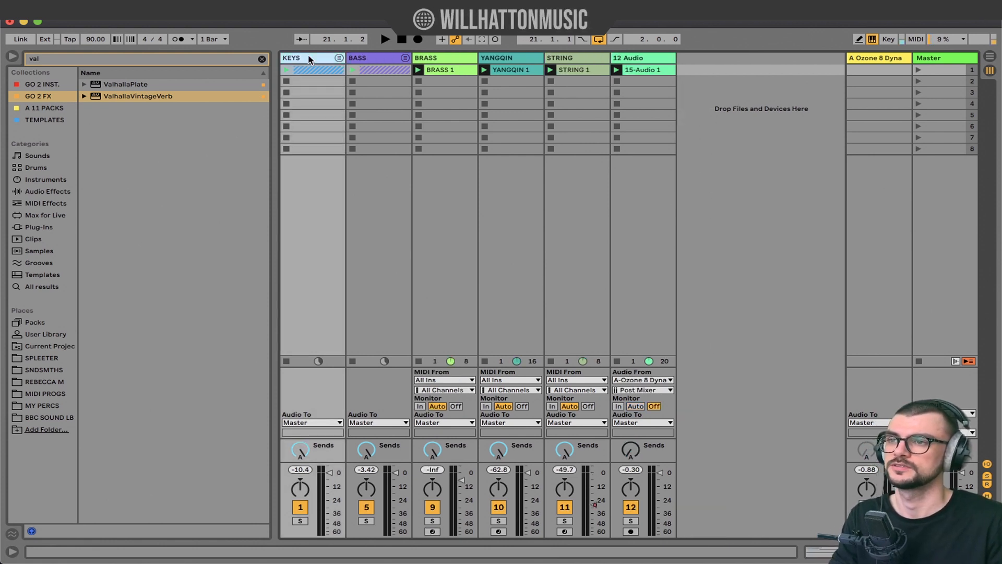
Delete the remaining source tracks KEYS, BASS, BRASS, YANGQIN and STRING.
key(Delete)
key(Delete)
key(Delete)
key(Delete)
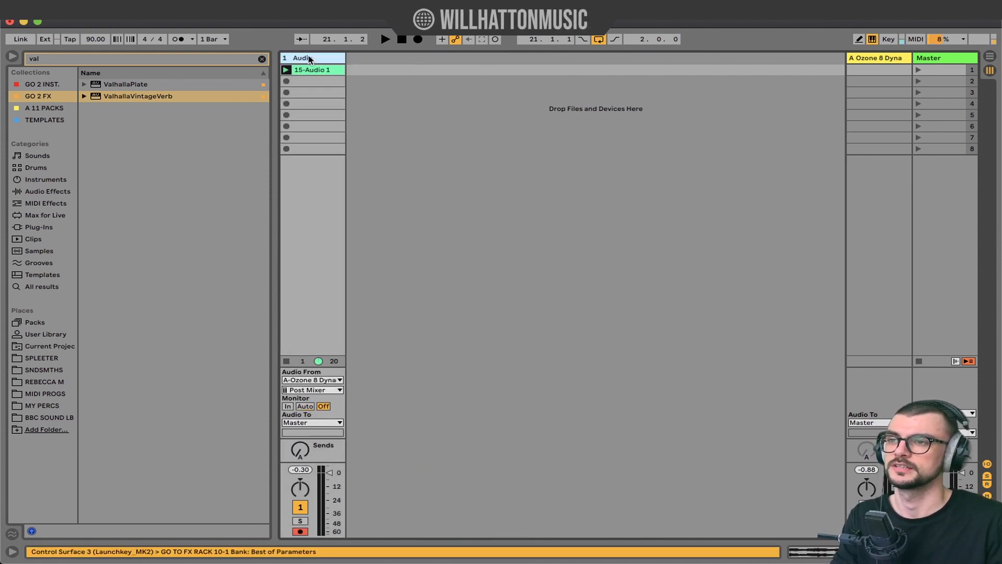
Move the resampled 15-Audio 1 clip onto a new Arrangement track at bar 21 and delete the empty 1 Audio track.
drag(298, 75, 647, 73)
mouse_move(948, 49)
mouse_down()
mouse_move(990, 56)
mouse_move(381, 224)
mouse_move(49, 213)
mouse_move(63, 205)
mouse_up()
click(106, 274)
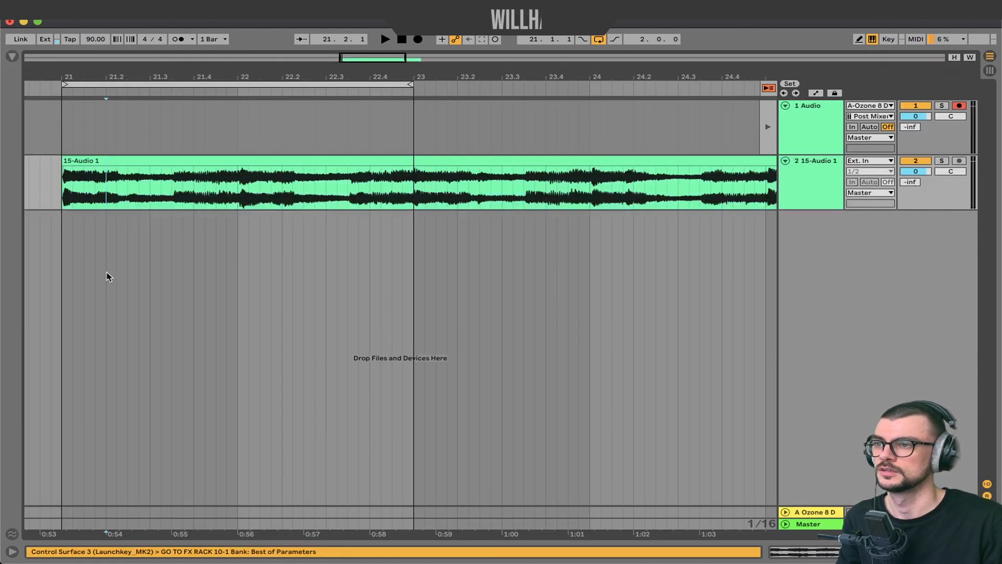
click(829, 125)
key(Delete)
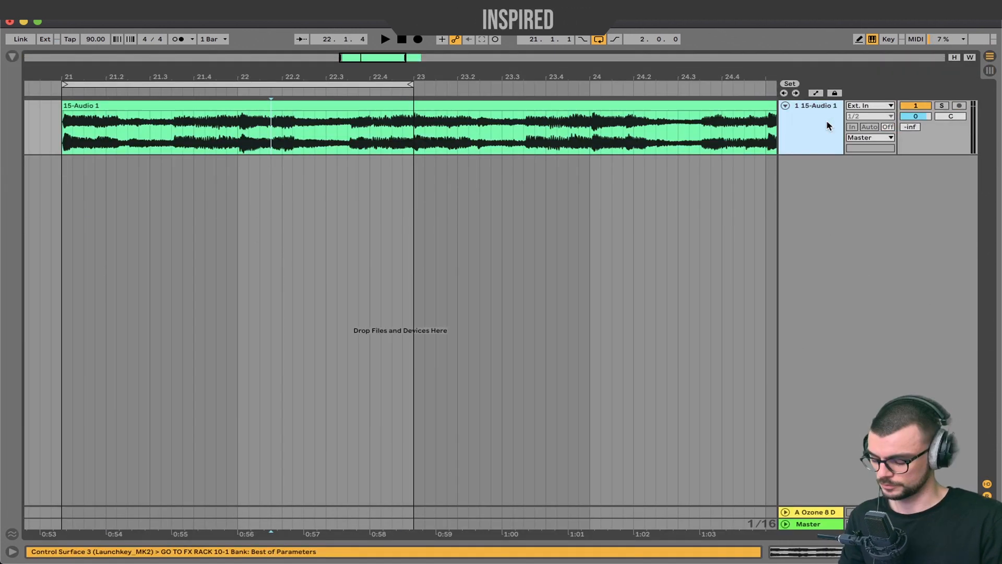
Insert a MIDI track, load the 15-Audio 1 clip into it as a Simpler instrument, and slice the sample by Beat.
key(super+shift+t)
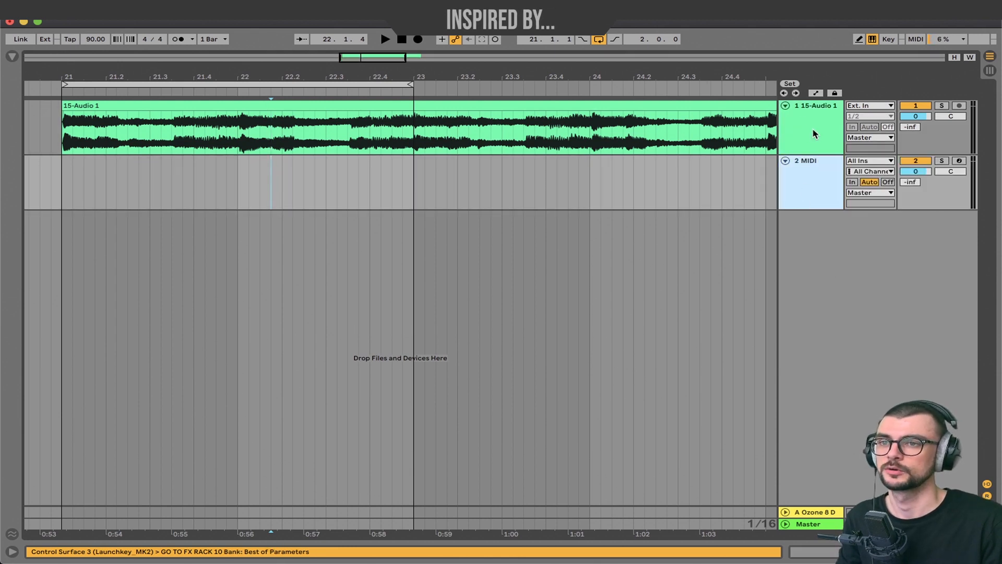
drag(151, 104, 43, 459)
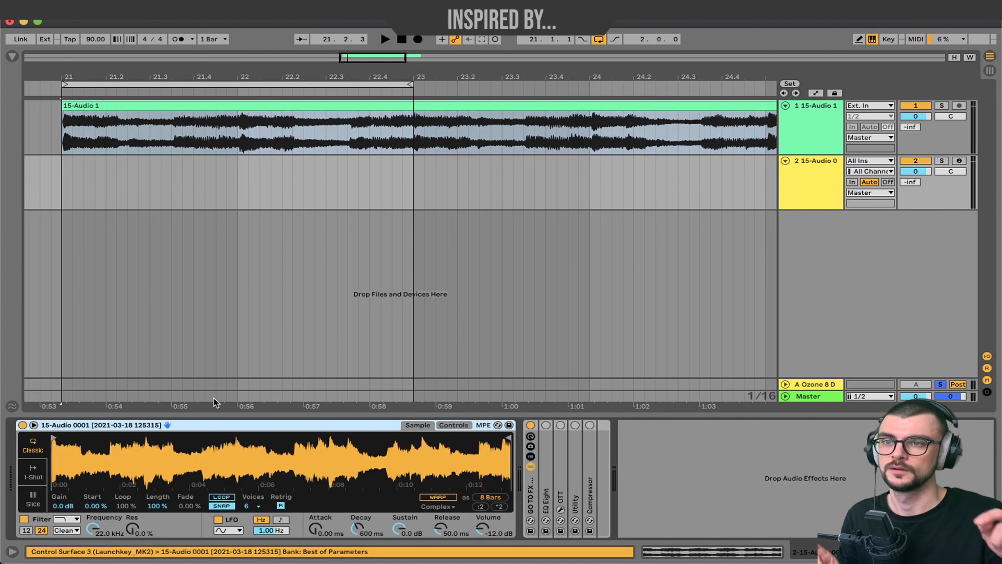
click(33, 498)
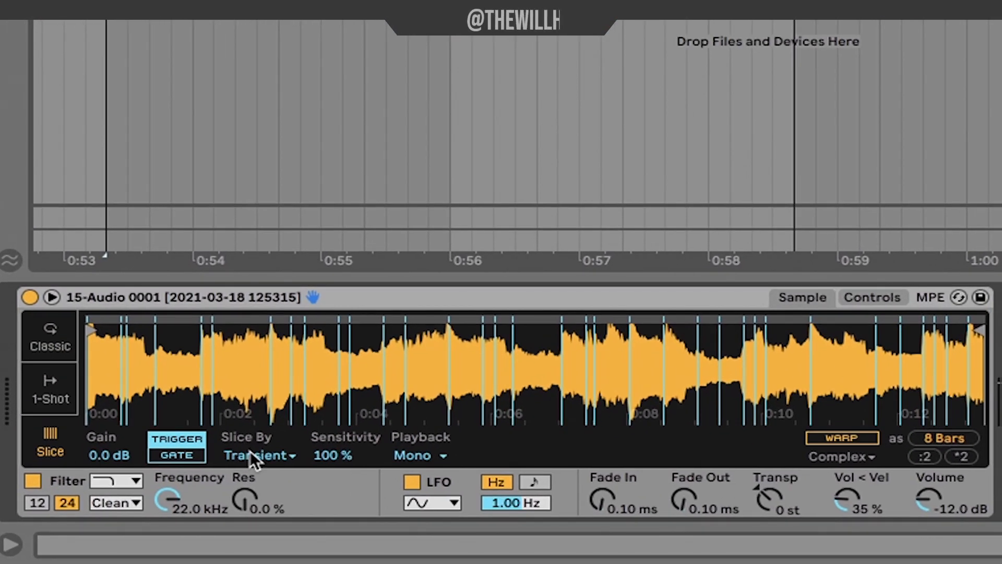
click(250, 452)
click(255, 489)
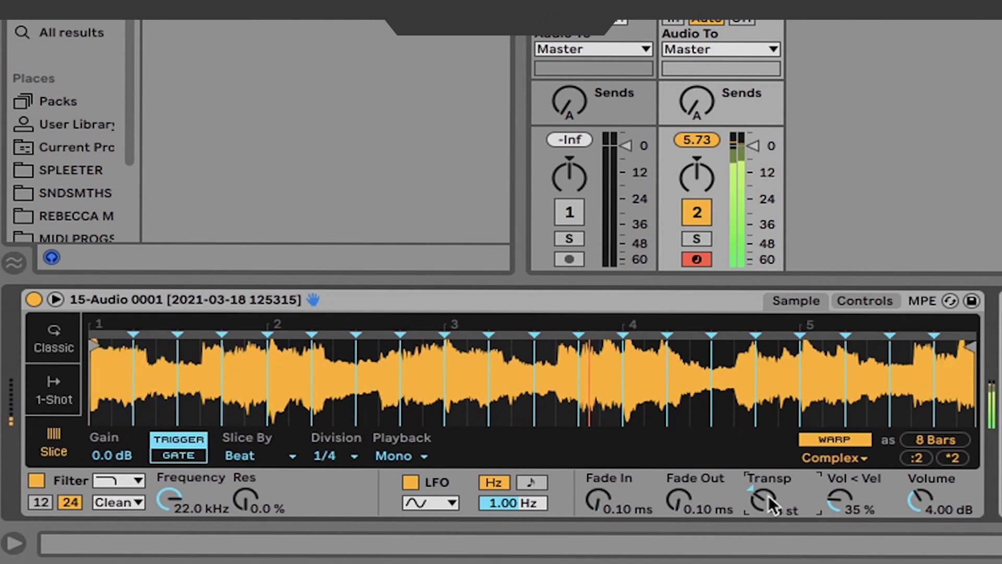
Set Simpler's slice division to 1/8, with a 59.3 ms fade-out and a 29.8 ms fade-in.
click(326, 455)
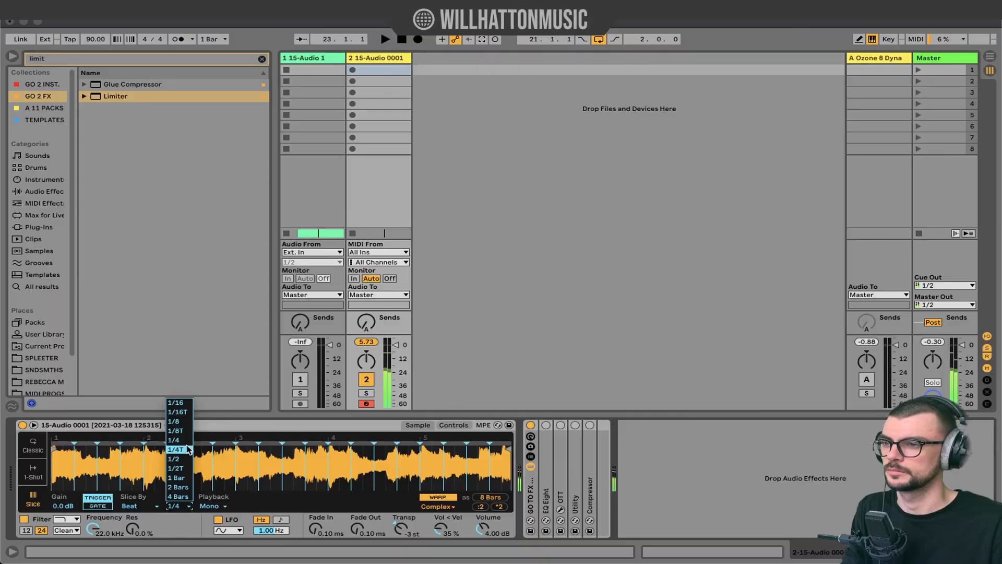
click(175, 421)
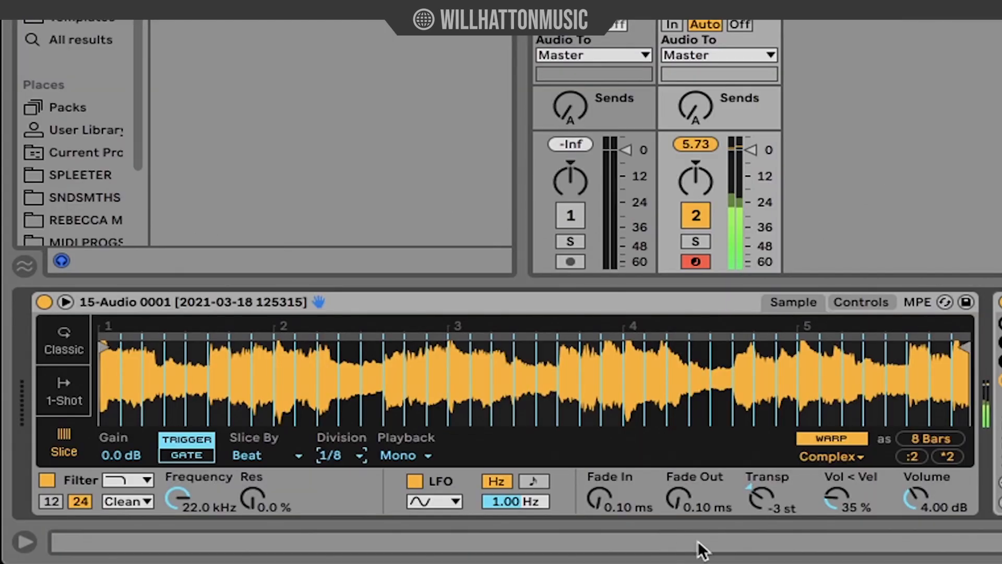
drag(678, 500, 678, 464)
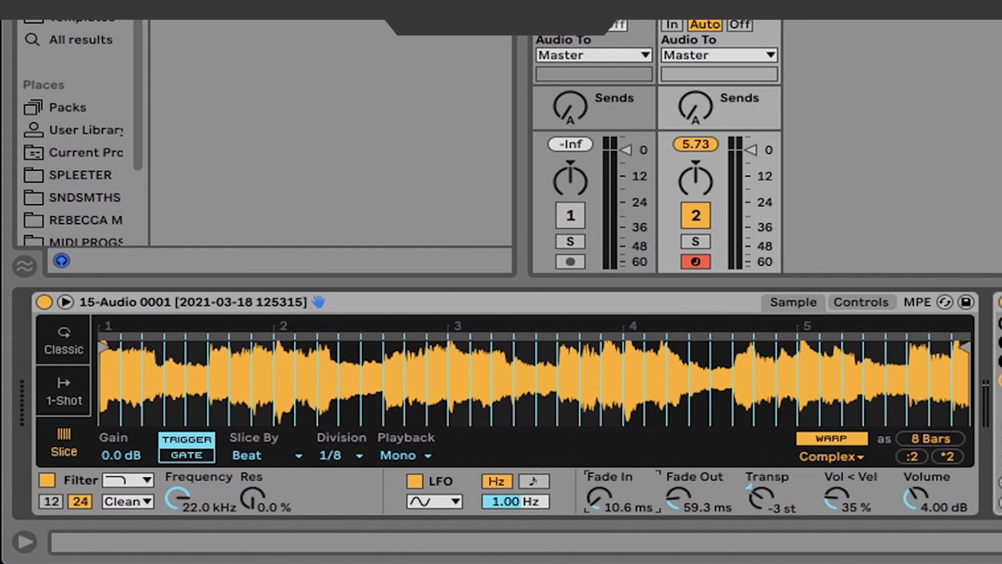
drag(595, 502, 595, 488)
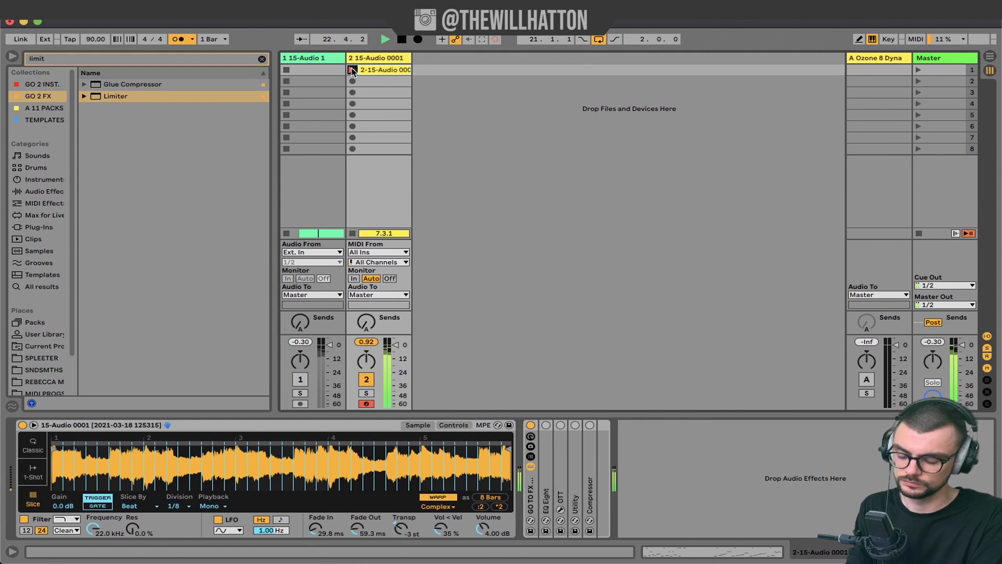
Record a take of the sliced sample into the first slot of the 15-Audio 0001 track.
click(353, 70)
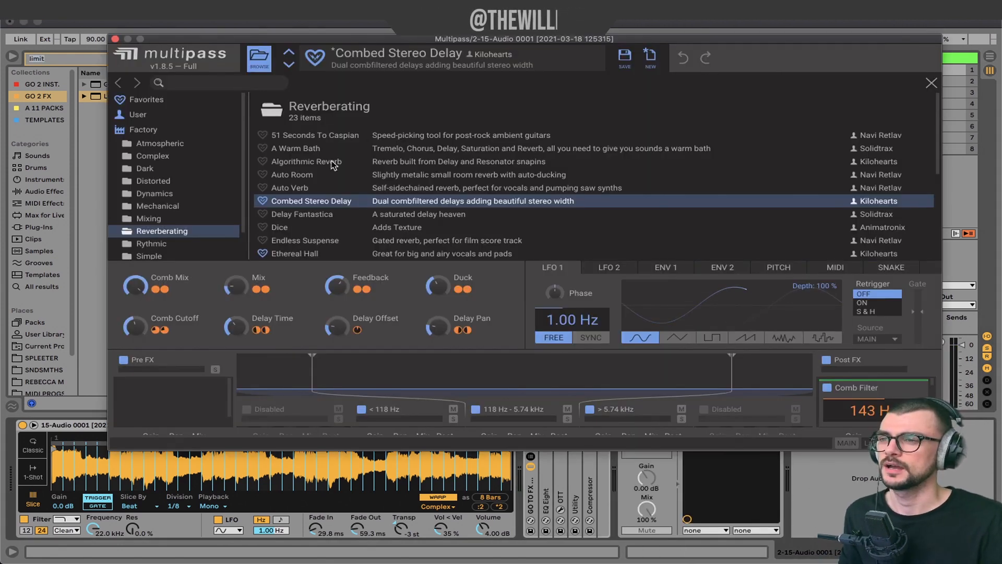
Load the Sunlight Rays preset from the Favorites in Multipass on the 15-Audio 0001 track.
click(249, 51)
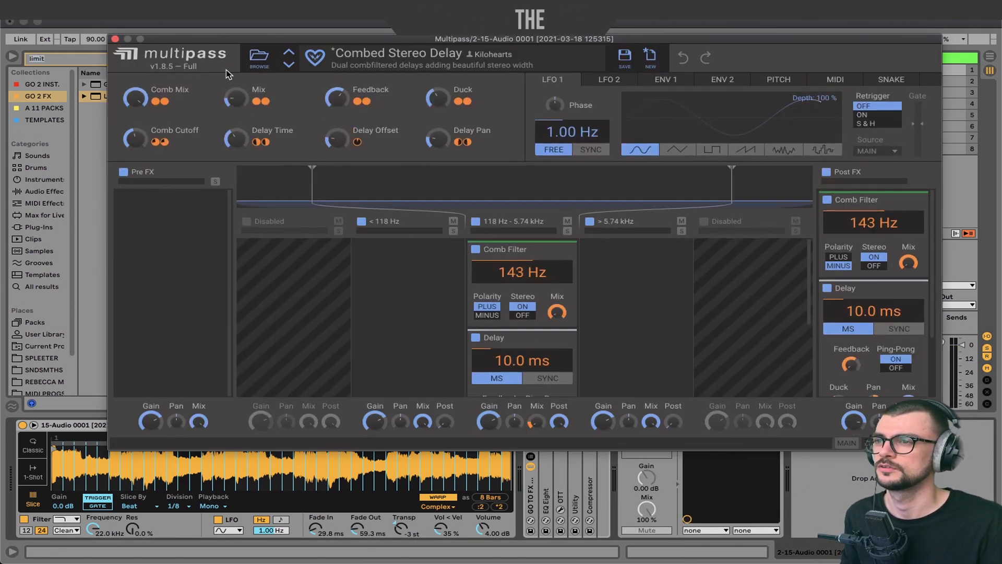
click(254, 56)
click(152, 103)
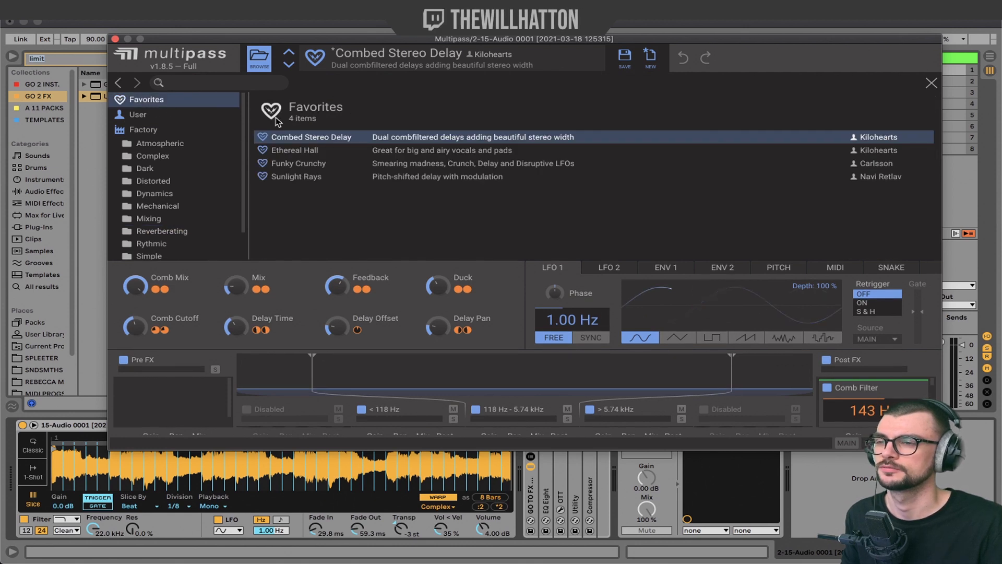
click(312, 179)
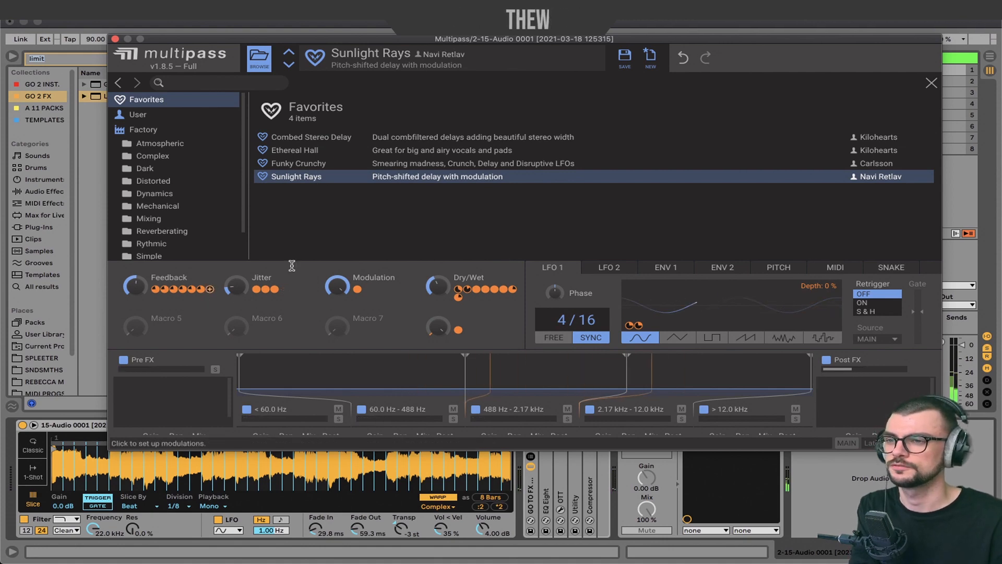
Close the preset browser and adjust the synced time of the lower Delay in Multipass's 488 Hz to 2.17 kHz band.
click(258, 57)
scroll(522, 314, down, 5)
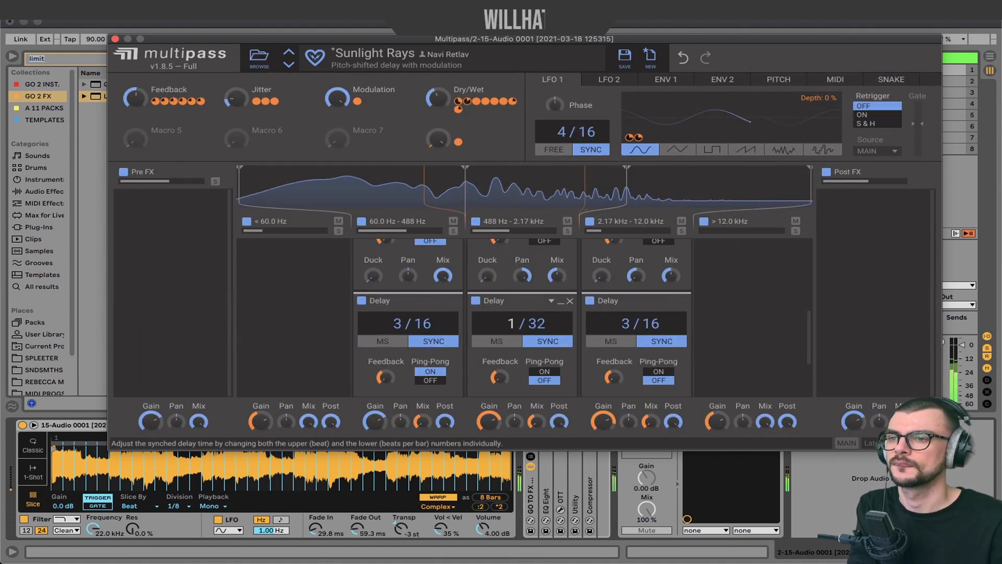
drag(513, 323, 513, 304)
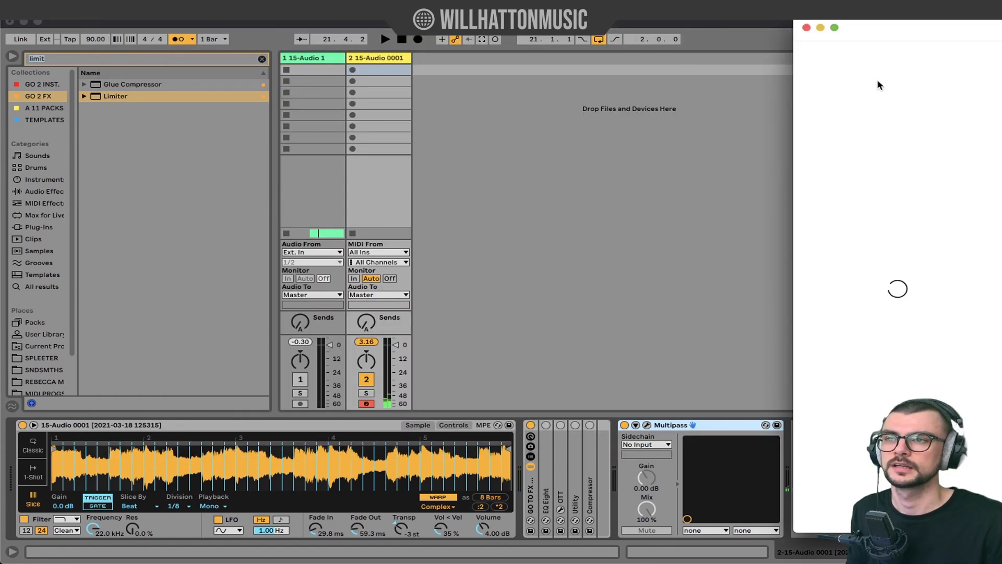
Search the Splice sample library for "boom bap" and filter the results by grooves.
click(873, 115)
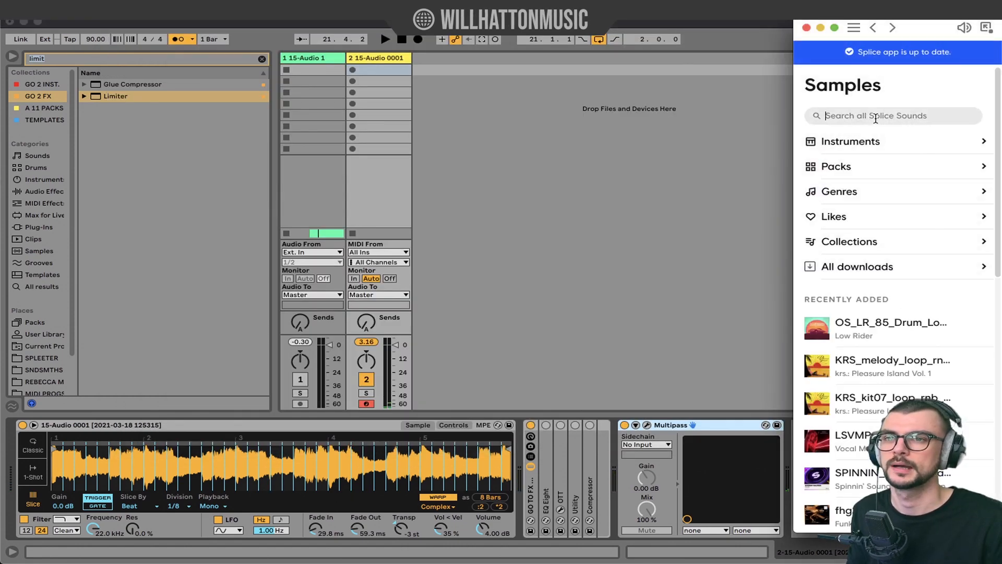
text(boom bap)
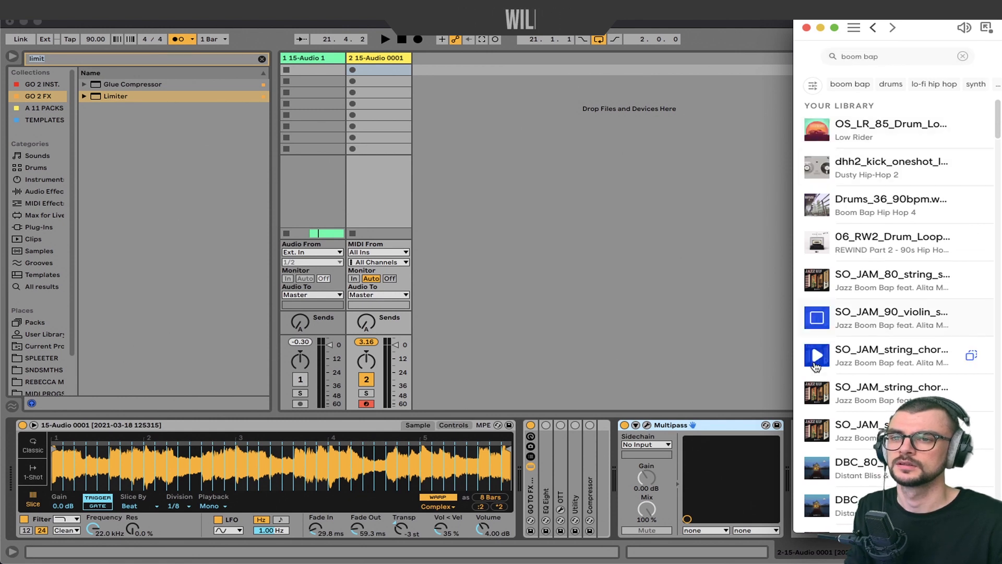
click(817, 355)
click(984, 86)
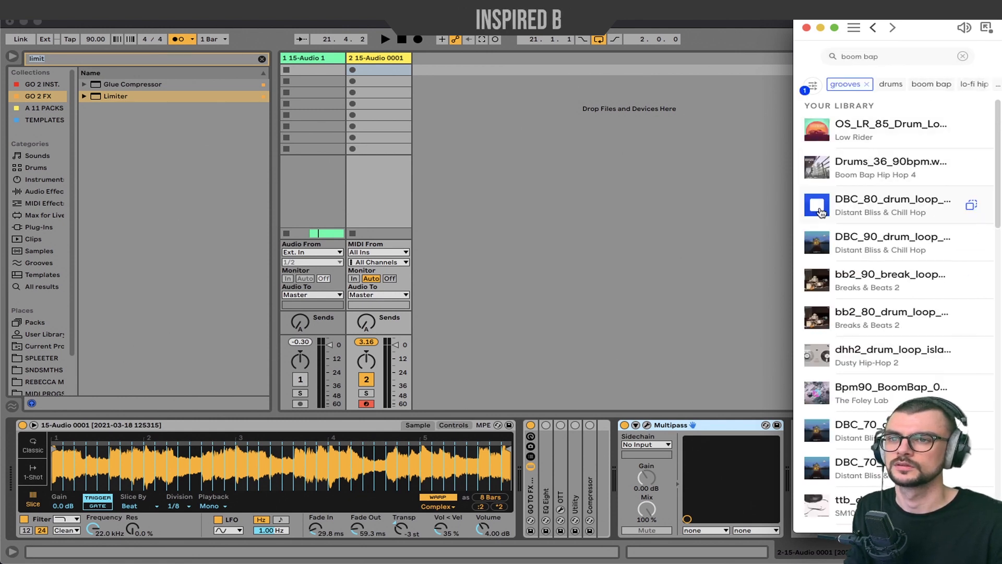
Audition several drum loops, add a DBC_70 drum loop from Splice to a new Ableton Live audio track, and launch it.
click(817, 205)
click(817, 242)
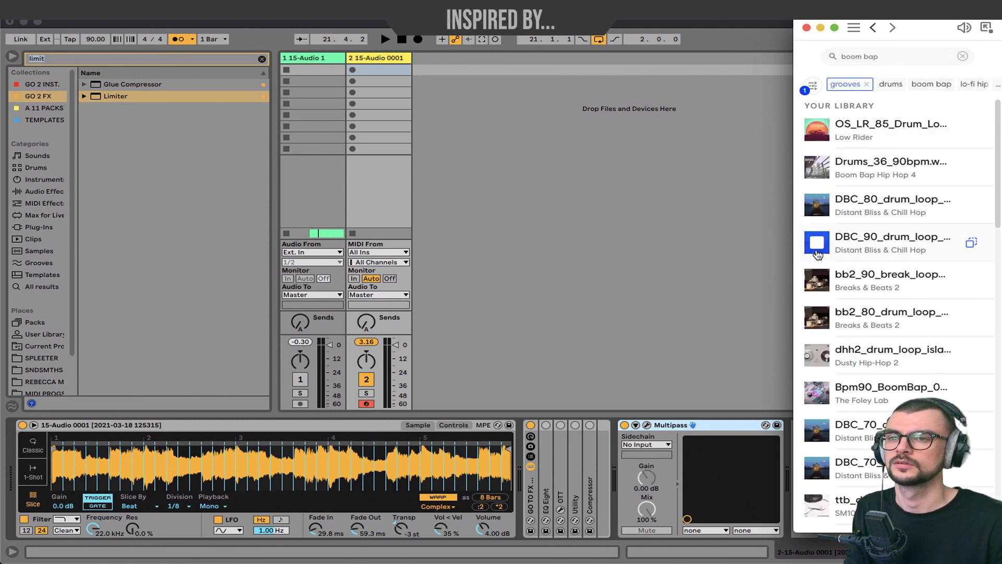
click(819, 292)
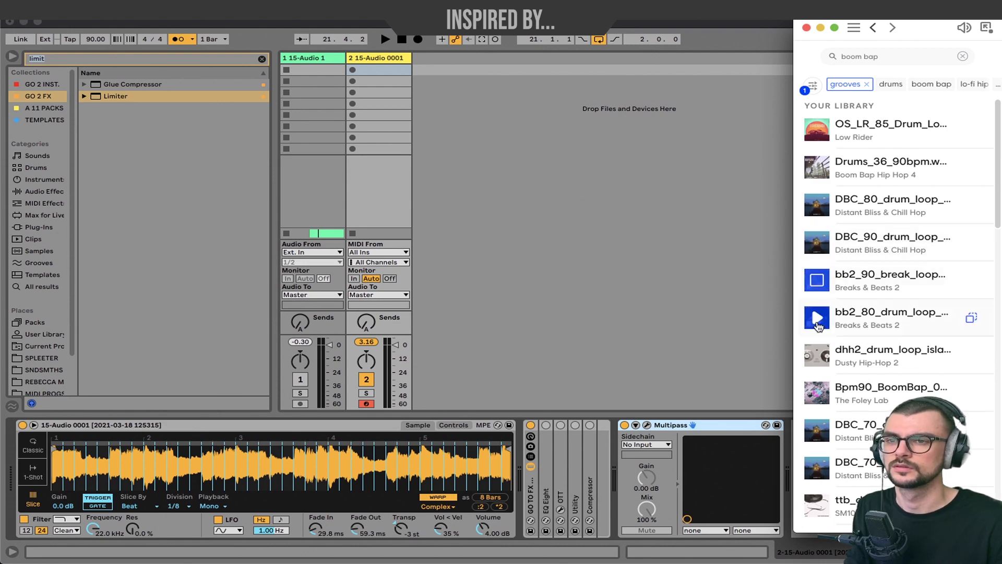
click(817, 465)
drag(826, 472, 418, 75)
click(418, 71)
Record a four-bar MIDI take of the sliced sample over the drum loop in the first slot of the 15-Audio 0001 track.
click(354, 71)
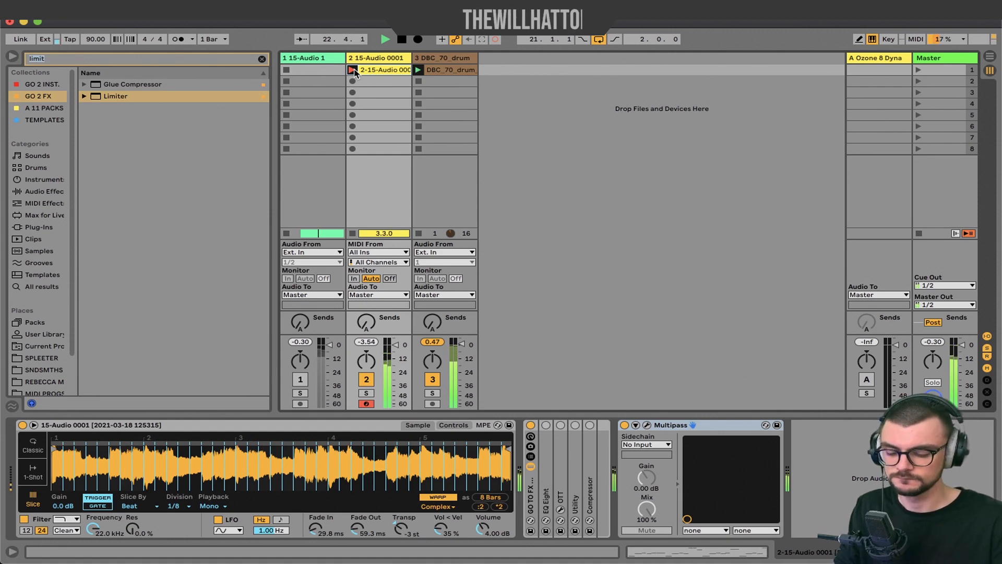
click(353, 71)
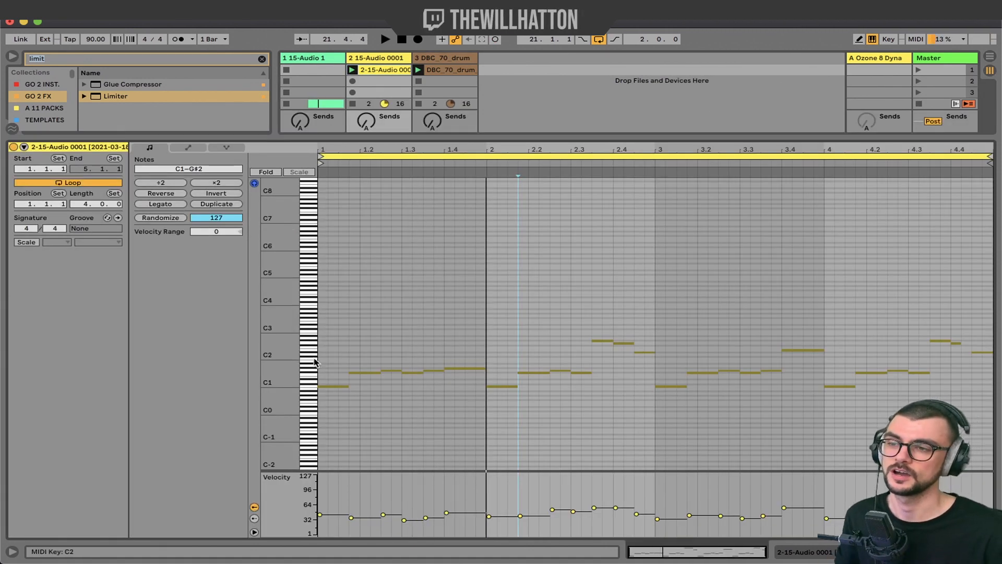
Insert an audio track with Resampling as its armed input and start recording in its first slot.
right_click(496, 62)
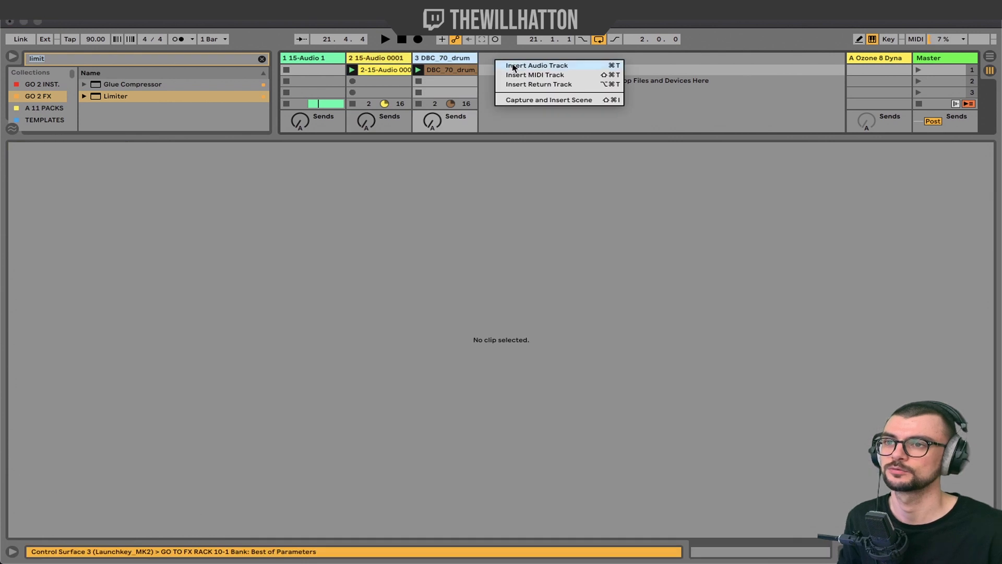
click(514, 65)
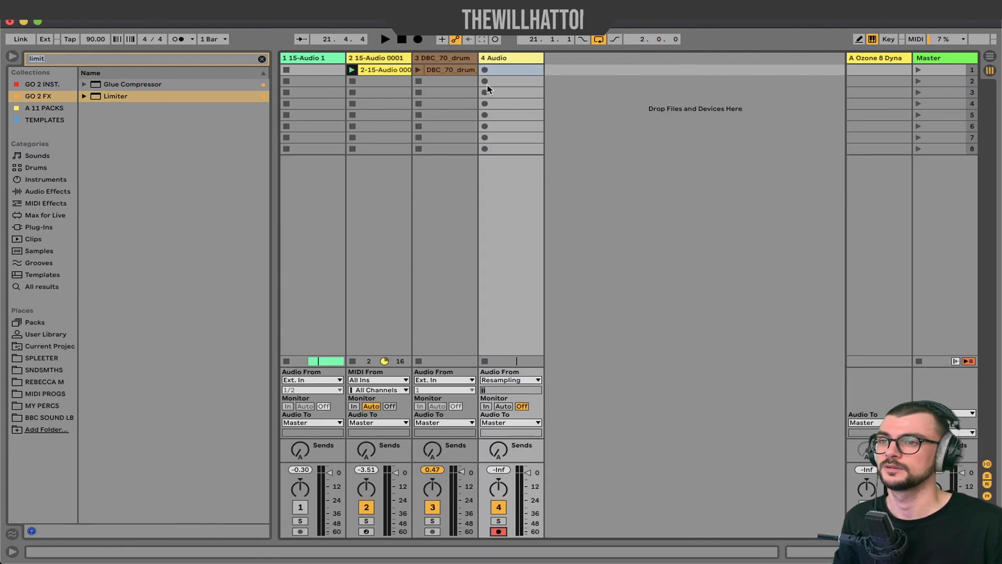
key(super+alt+l)
click(485, 70)
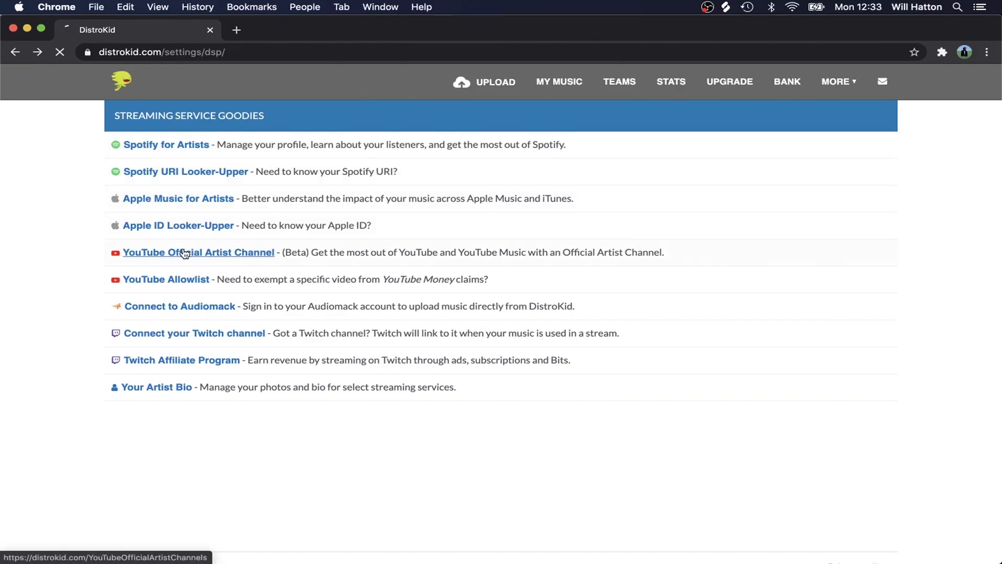
Examine DistroKid's YouTube Official Artist Channel page in Chrome, including its artist selection.
click(185, 254)
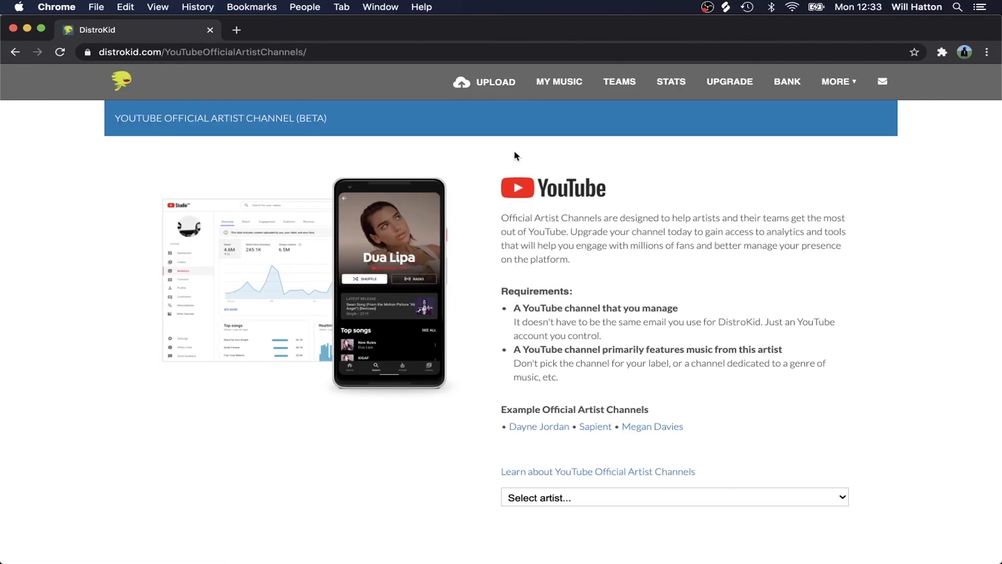
click(547, 498)
click(546, 510)
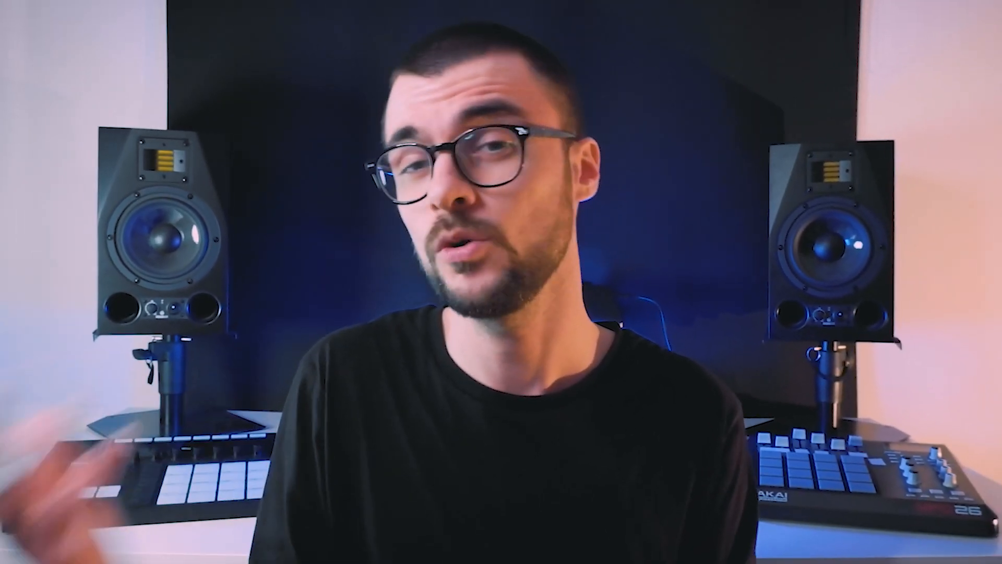